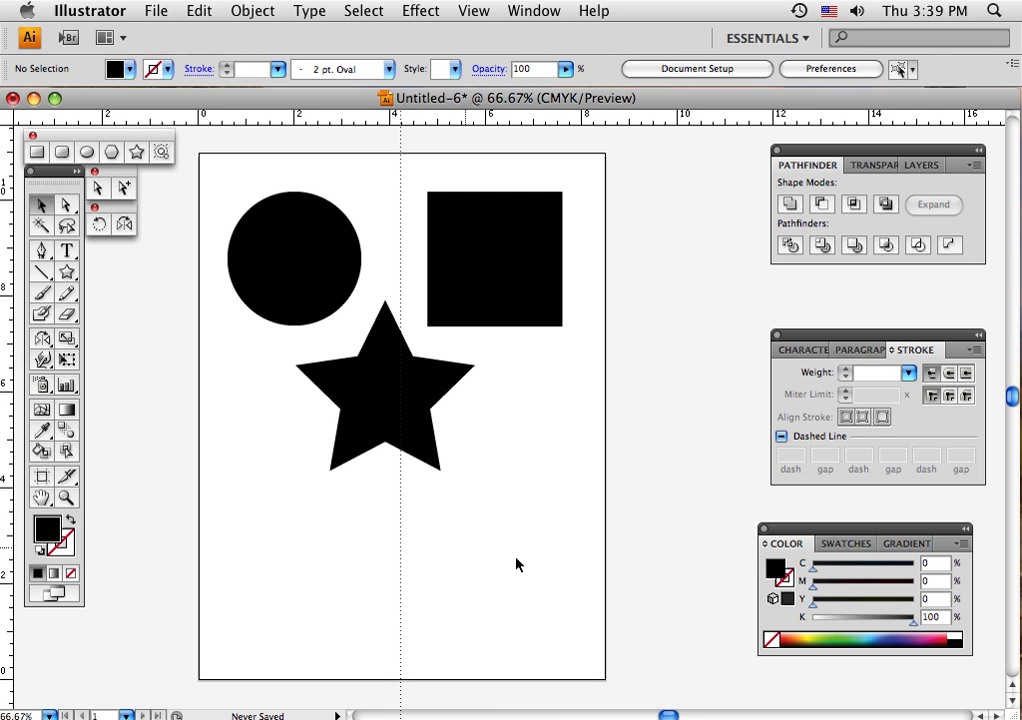
Step: Detach the Gradient panel from its group and place it beside the lower part of the artboard
{"action": "left_click_drag", "start_coordinate": [903, 548], "coordinate": [546, 540]}
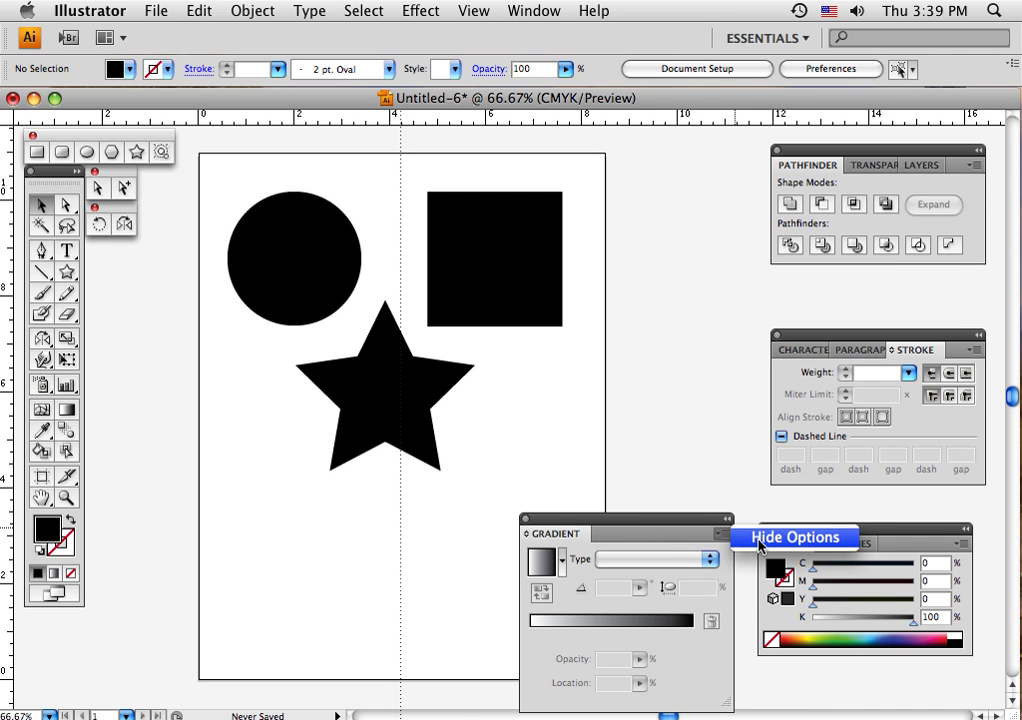
{"action": "left_click", "coordinate": [736, 495]}
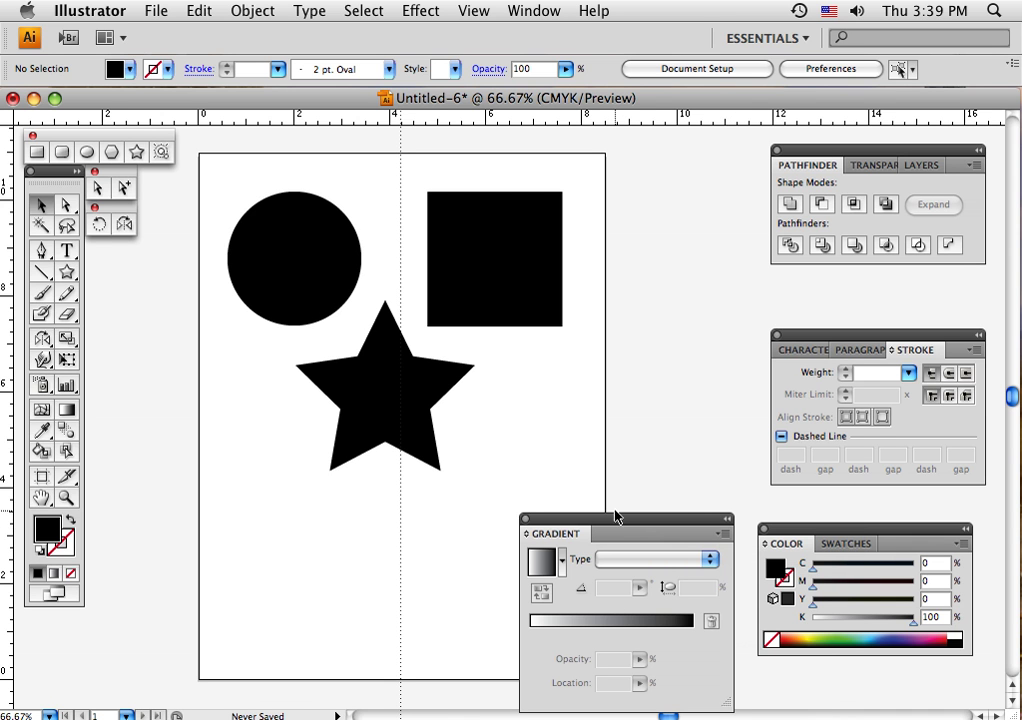
{"action": "left_click_drag", "start_coordinate": [630, 520], "coordinate": [634, 369]}
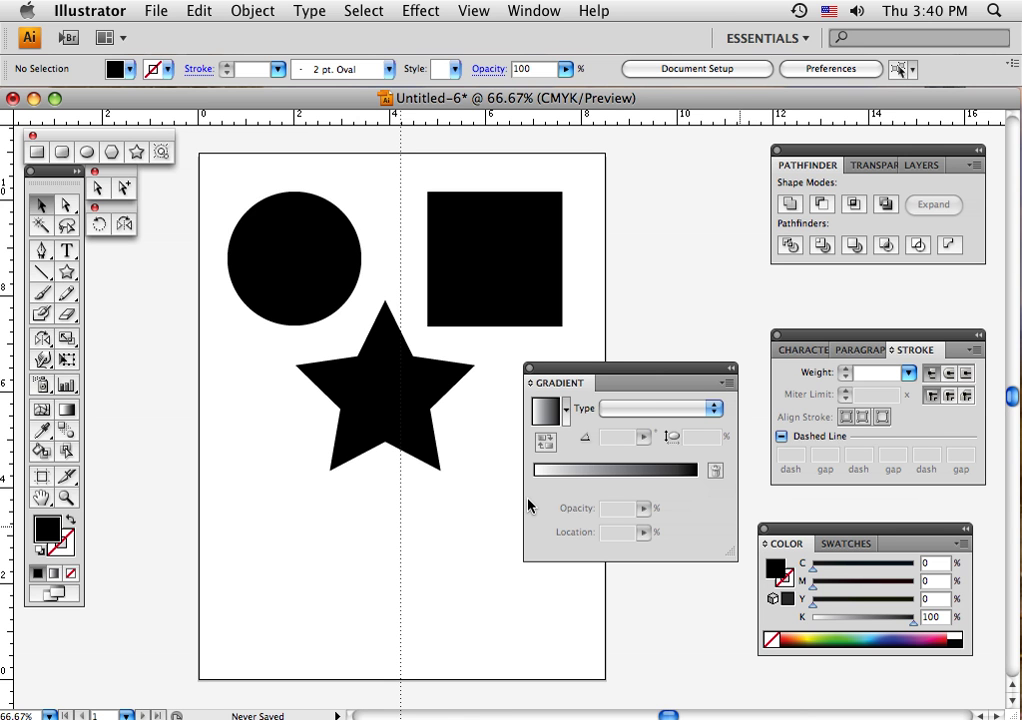
Step: Activate the white-to-black linear gradient fill and adjust its midpoint to slightly past the middle
{"action": "left_click", "coordinate": [625, 478]}
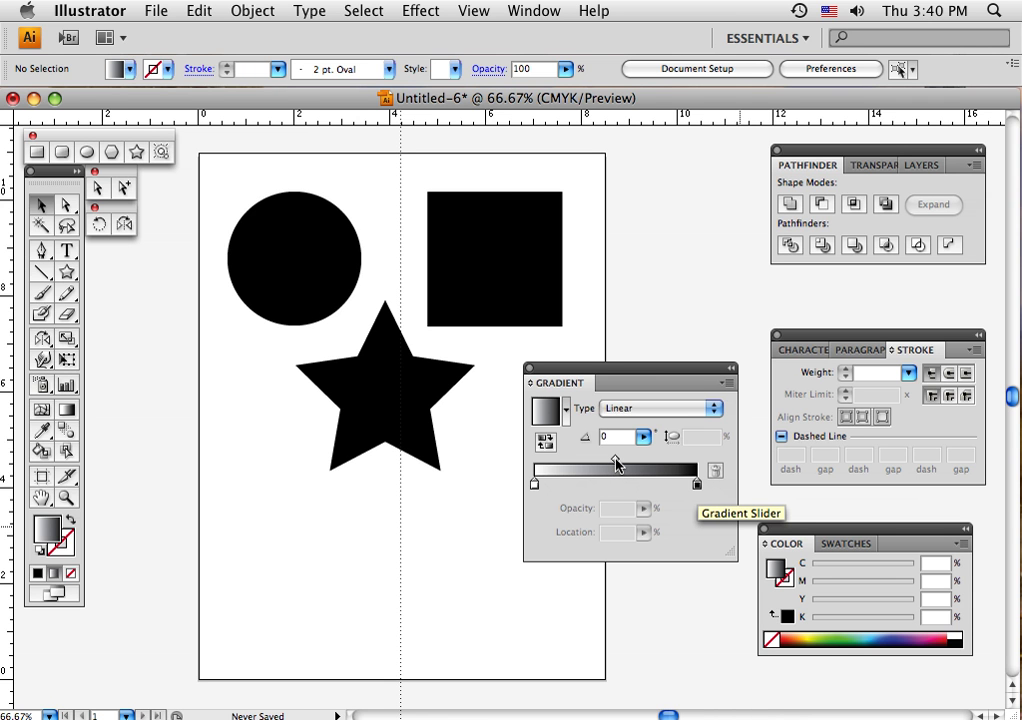
{"action": "left_click_drag", "start_coordinate": [616, 462], "coordinate": [556, 463]}
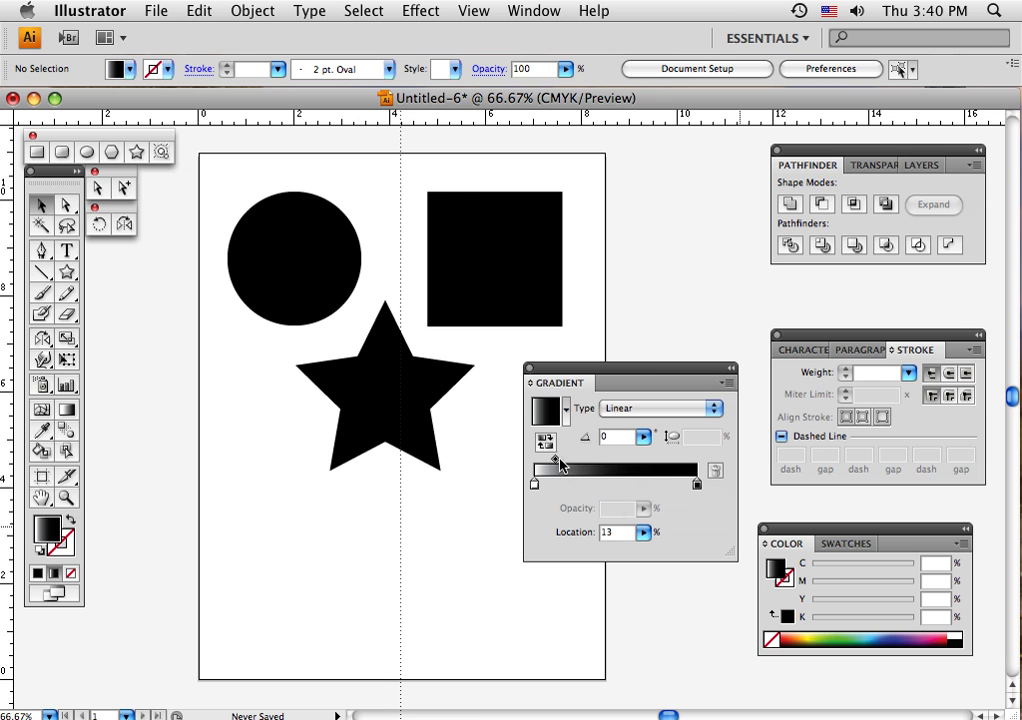
{"action": "left_click_drag", "start_coordinate": [557, 464], "coordinate": [627, 467]}
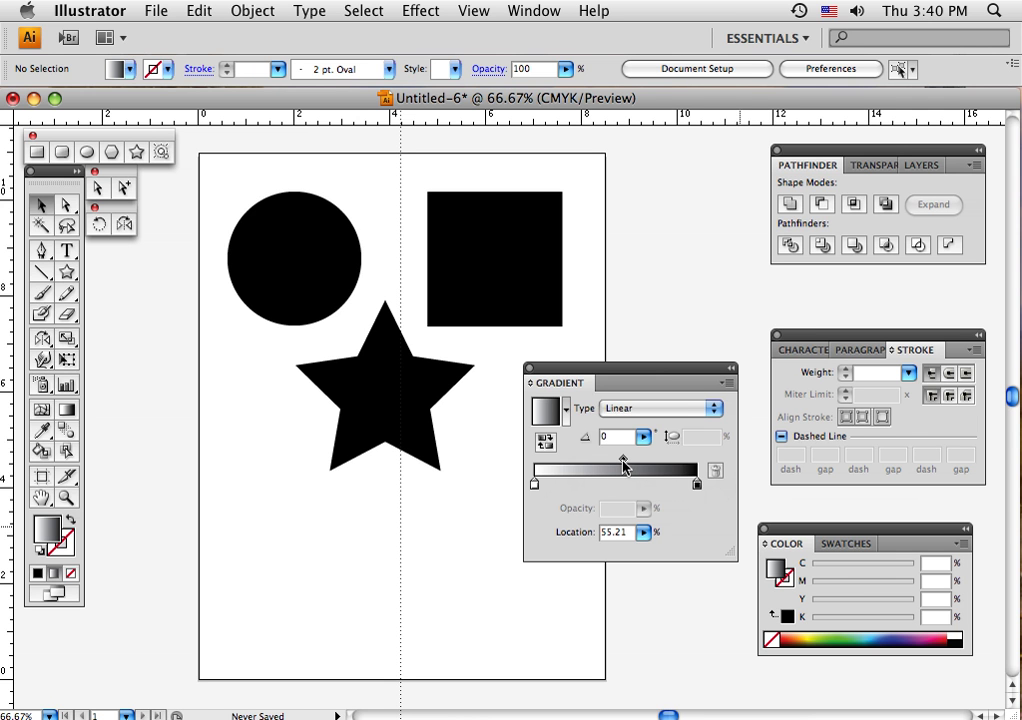
{"action": "left_click_drag", "start_coordinate": [623, 465], "coordinate": [619, 465]}
Step: Fill the square with the linear gradient and redirect it vertically, from white at the top edge to black at the bottom
{"action": "left_click", "coordinate": [495, 251]}
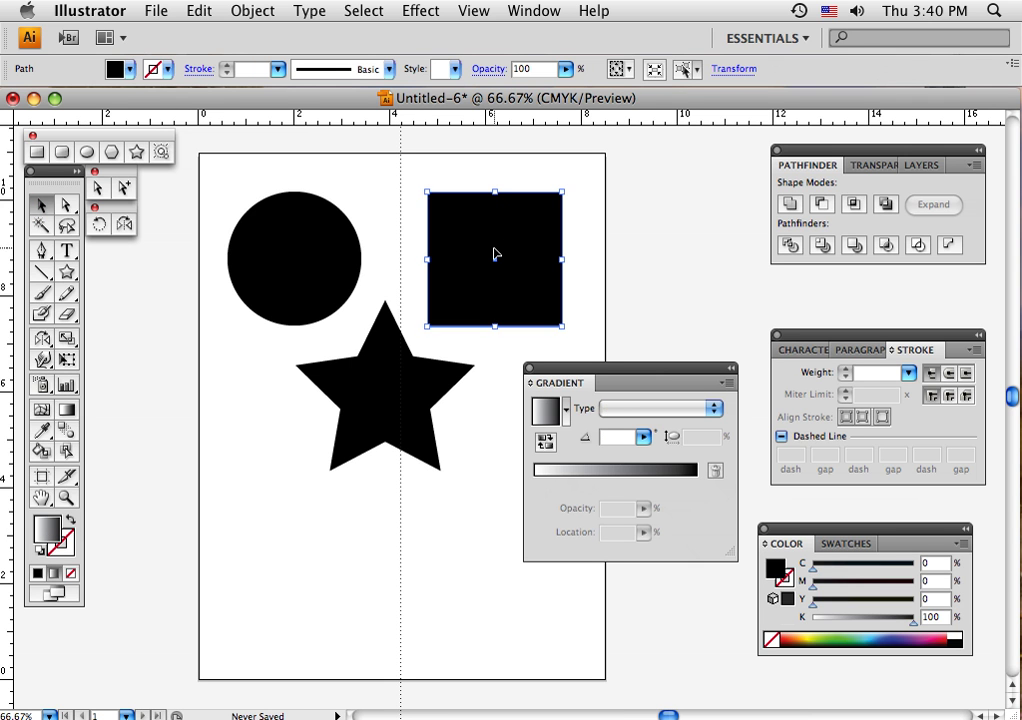
{"action": "left_click", "coordinate": [543, 414]}
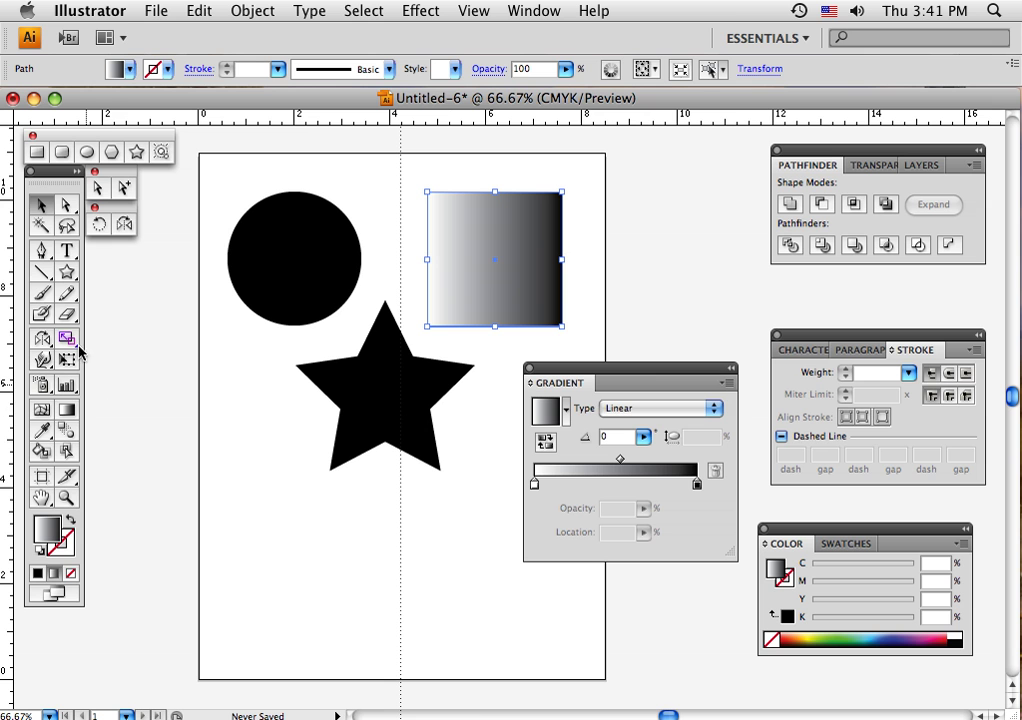
{"action": "left_click", "coordinate": [67, 411]}
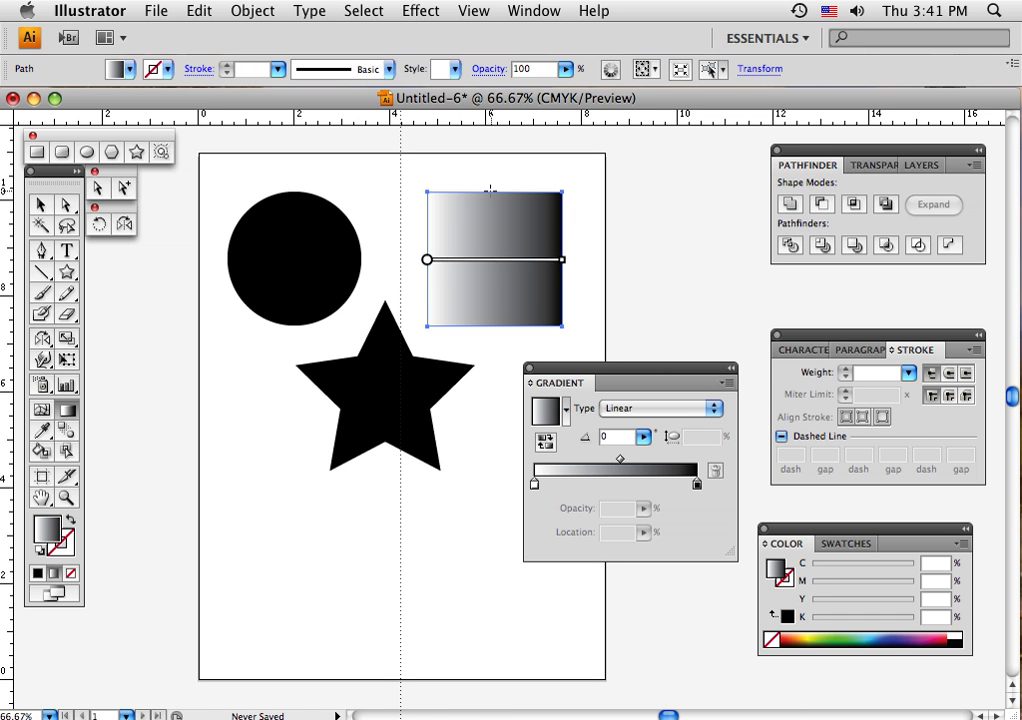
{"action": "left_click_drag", "start_coordinate": [490, 190], "coordinate": [490, 327]}
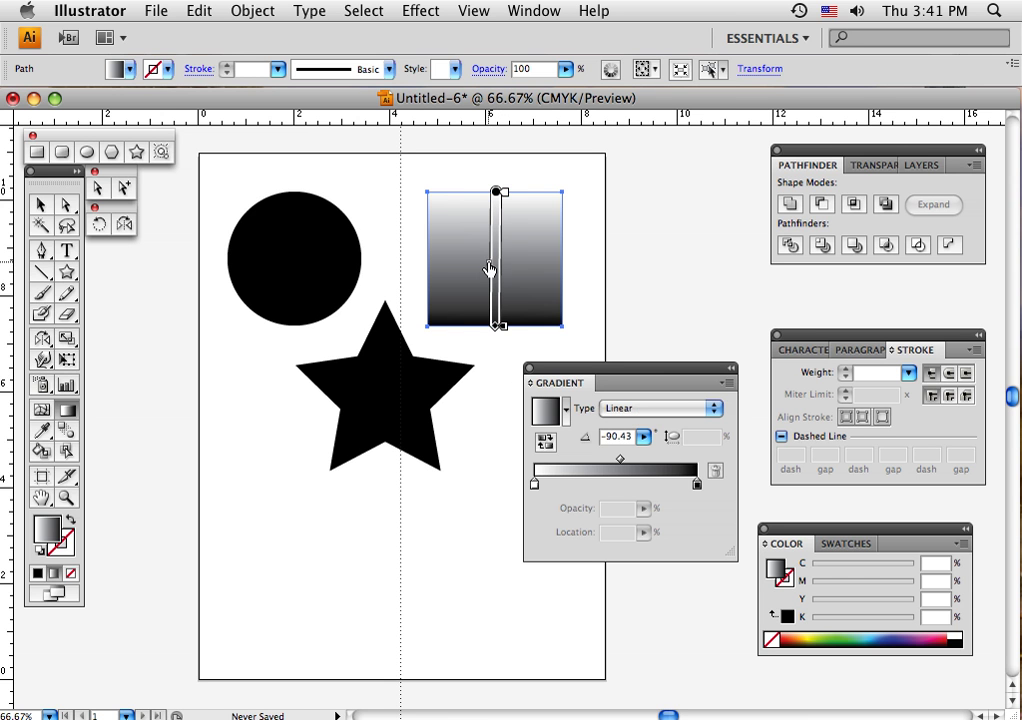
Step: Adjust the midpoint of the square's gradient to about halfway along its length, and deselect the square
{"action": "mouse_move", "coordinate": [489, 268]}
{"action": "left_mouse_down"}
{"action": "mouse_move", "coordinate": [491, 235]}
{"action": "mouse_move", "coordinate": [493, 298]}
{"action": "left_mouse_up"}
{"action": "left_click_drag", "start_coordinate": [497, 296], "coordinate": [495, 258]}
{"action": "left_click", "coordinate": [41, 204]}
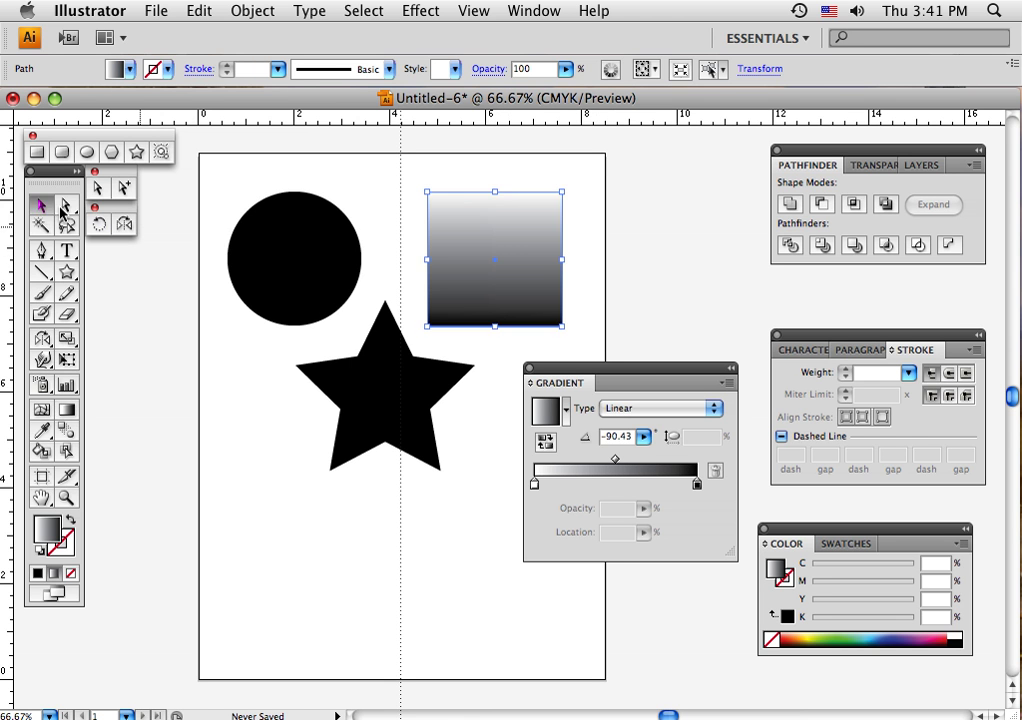
{"action": "left_click", "coordinate": [382, 214]}
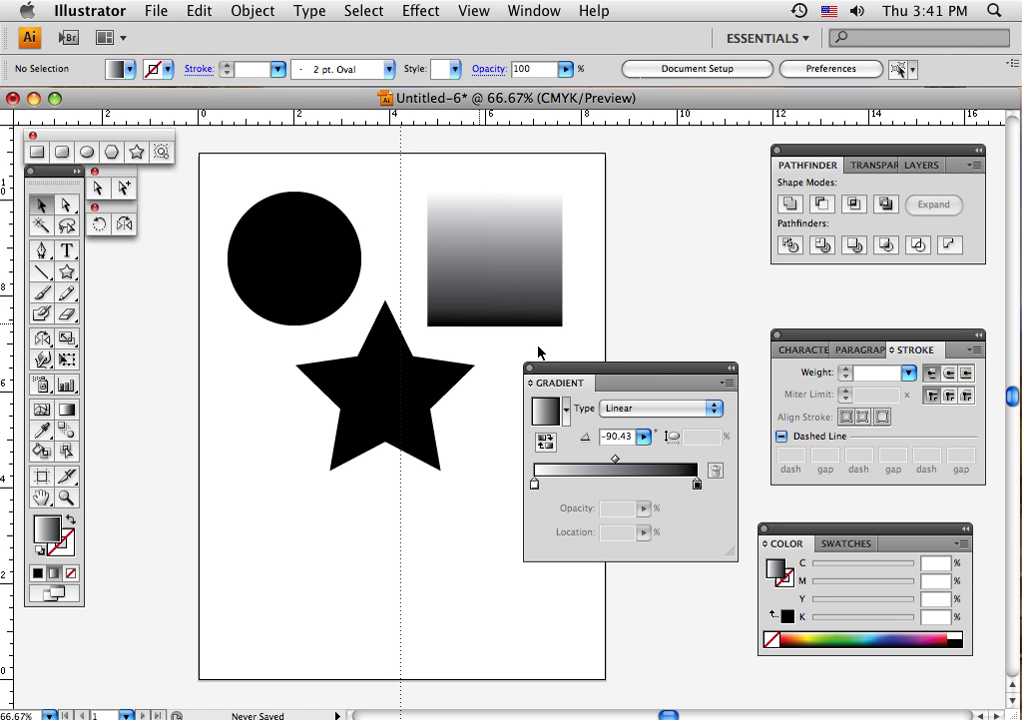
Step: Set the gradient type to Radial and fill the circle with it
{"action": "left_click", "coordinate": [715, 410]}
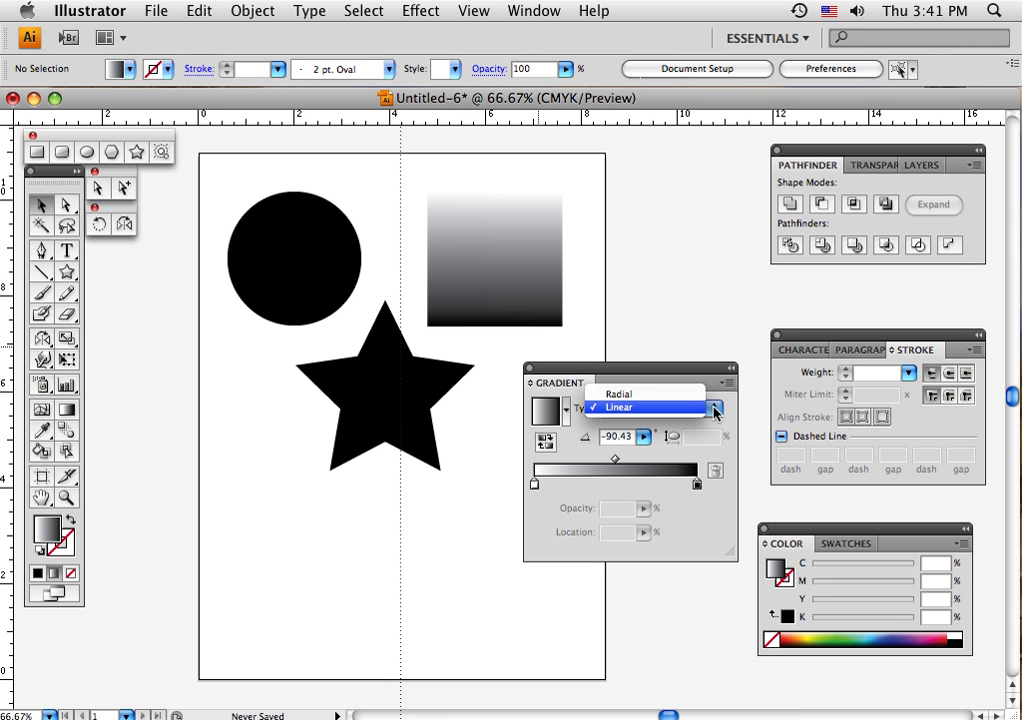
{"action": "left_click", "coordinate": [661, 396]}
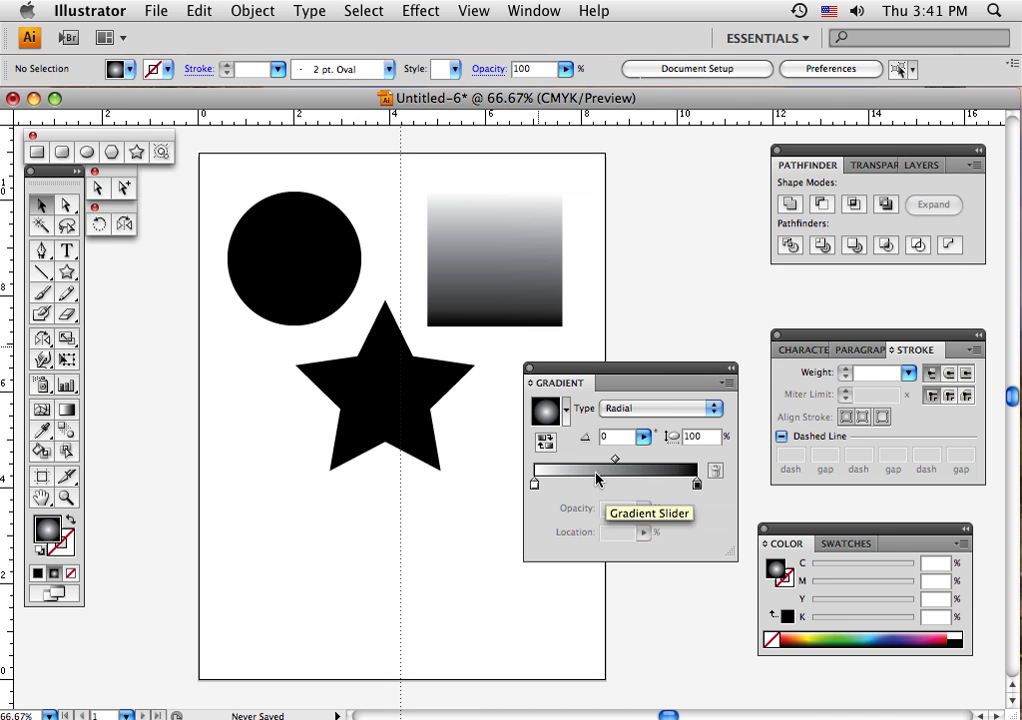
{"action": "left_click", "coordinate": [308, 292]}
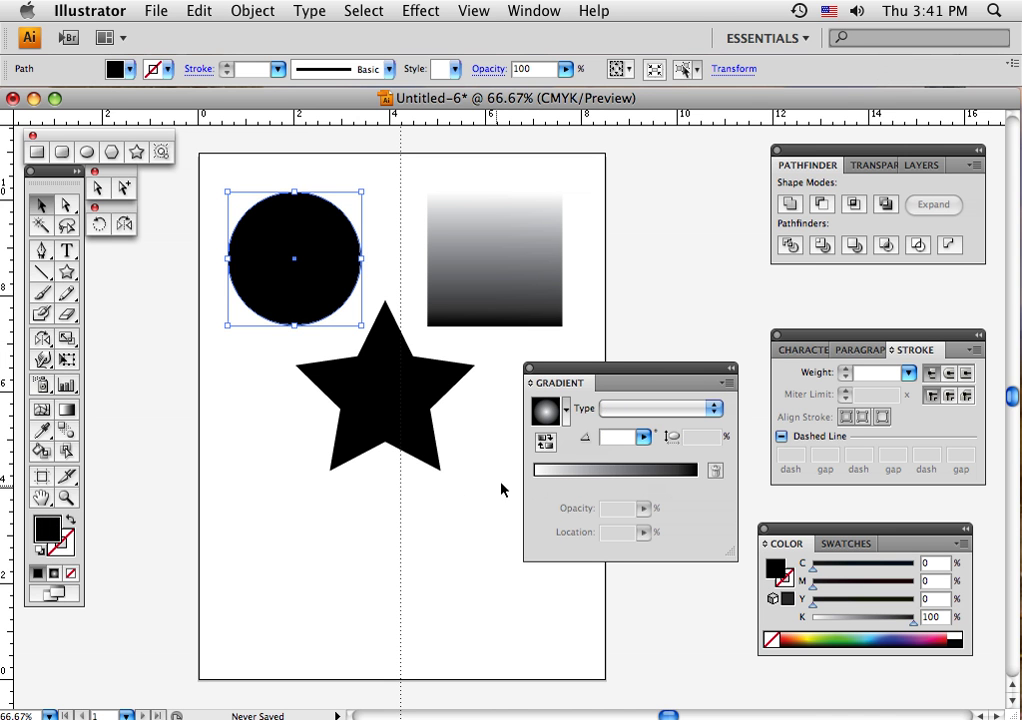
{"action": "left_click", "coordinate": [546, 413]}
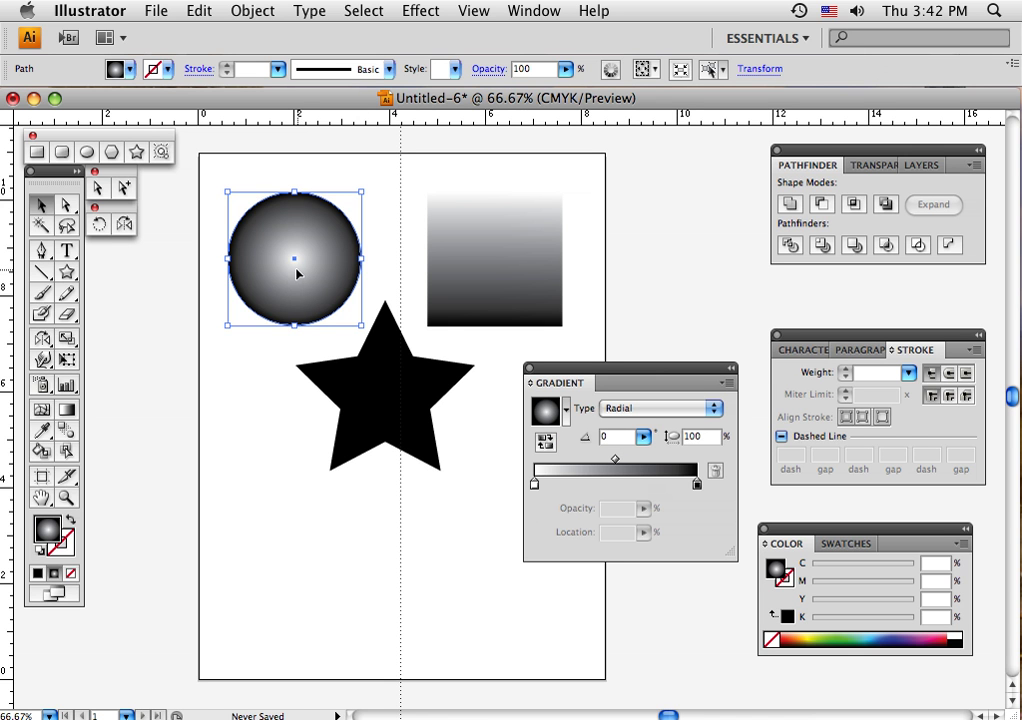
Step: Redraw the circle's radial gradient from the upper-left area to the lower-right edge at about -51°, and deselect the circle
{"action": "left_click", "coordinate": [67, 410]}
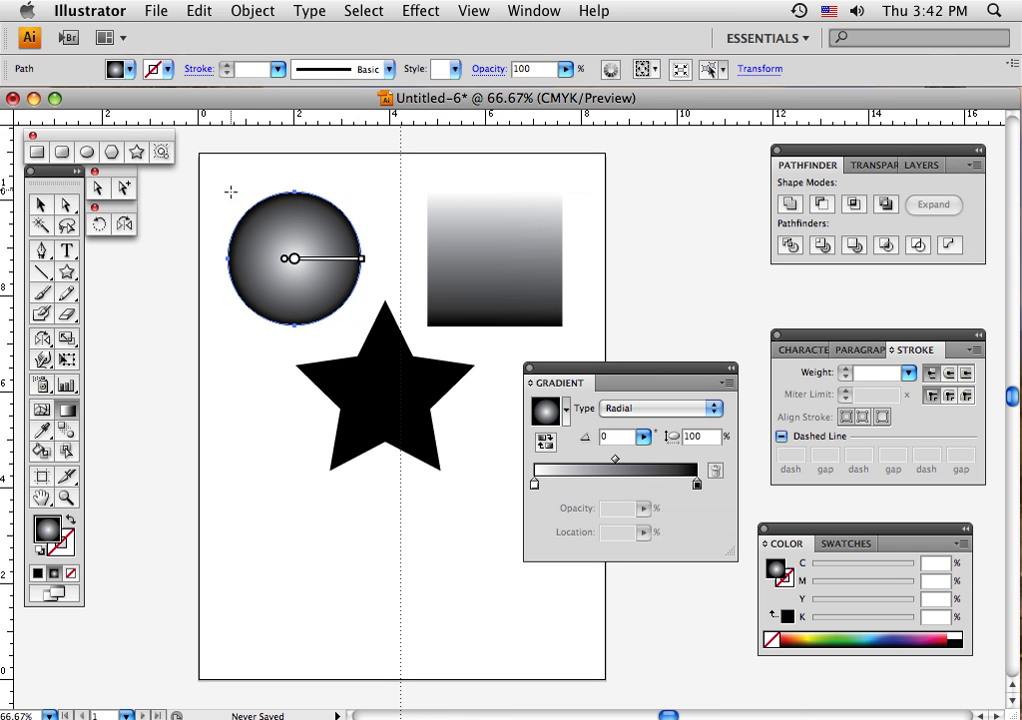
{"action": "left_click_drag", "start_coordinate": [262, 232], "coordinate": [330, 311]}
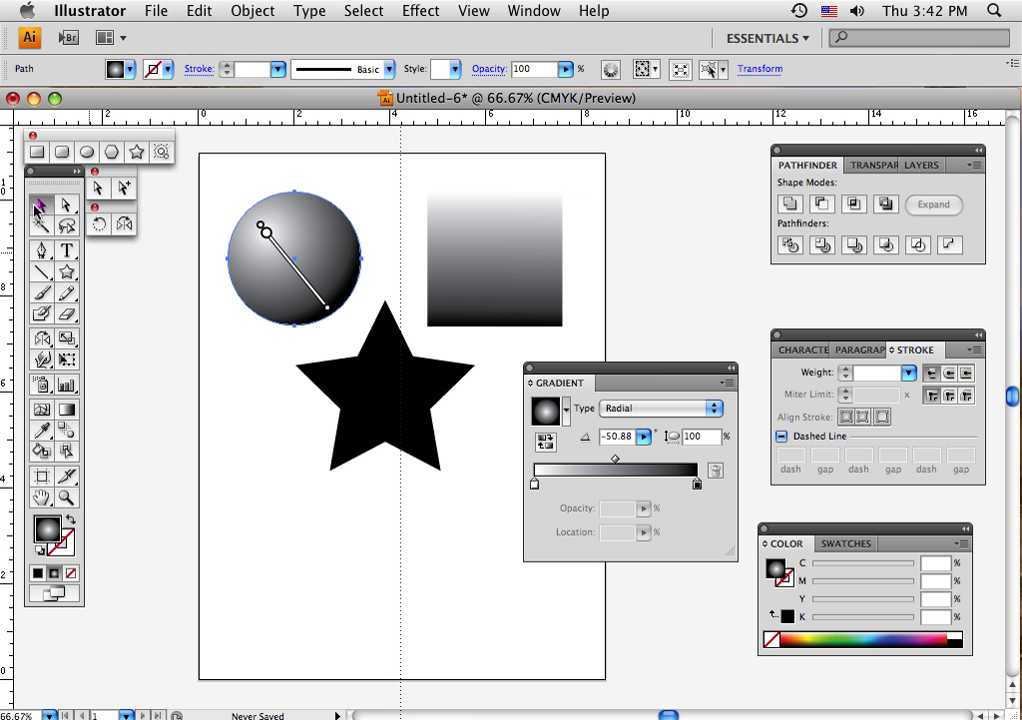
{"action": "left_click", "coordinate": [41, 204]}
{"action": "left_click", "coordinate": [154, 280]}
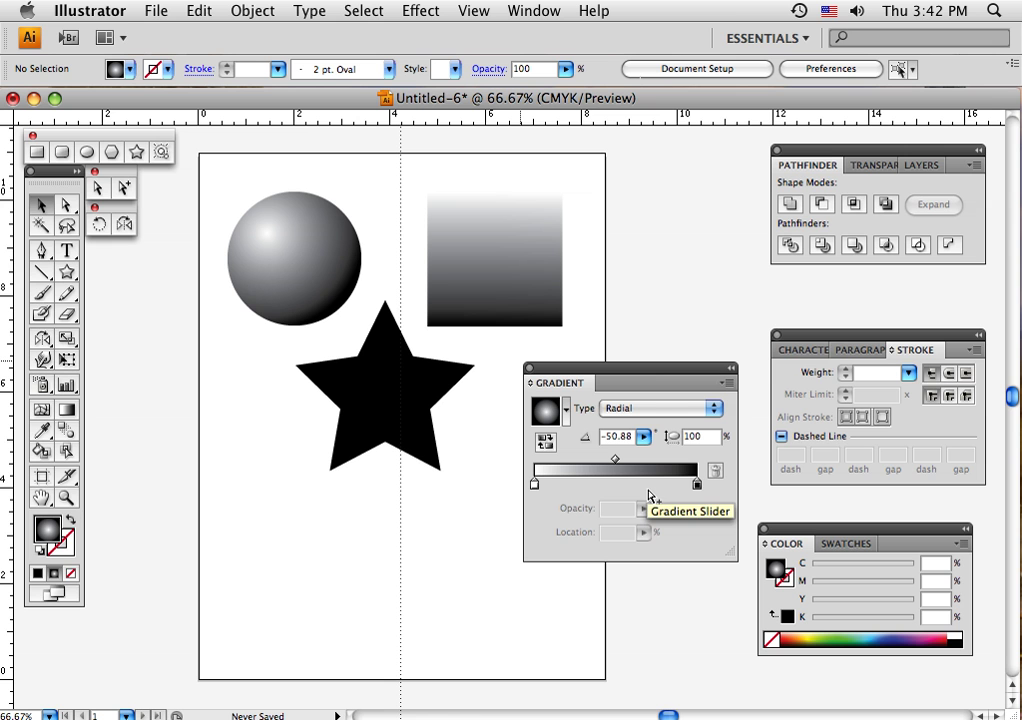
Step: Recolor the gradient's white starting stop with the light orange swatch and duplicate that stop at about 32.5%
{"action": "double_click", "coordinate": [535, 486]}
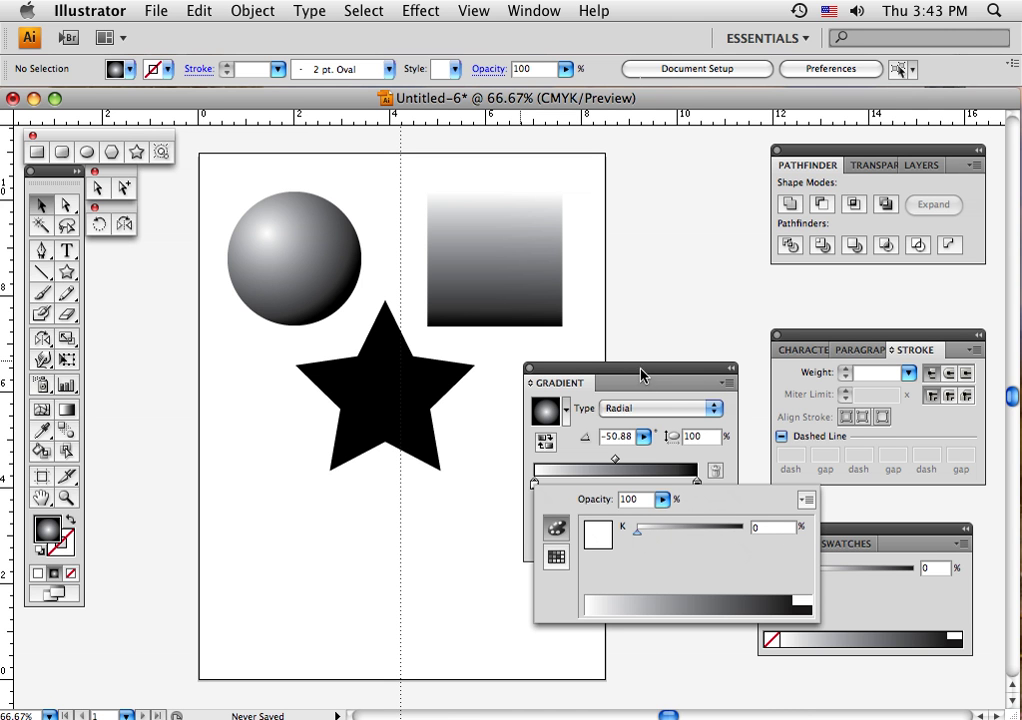
{"action": "mouse_move", "coordinate": [641, 375]}
{"action": "left_mouse_down"}
{"action": "mouse_move", "coordinate": [651, 294]}
{"action": "mouse_move", "coordinate": [640, 375]}
{"action": "left_mouse_up"}
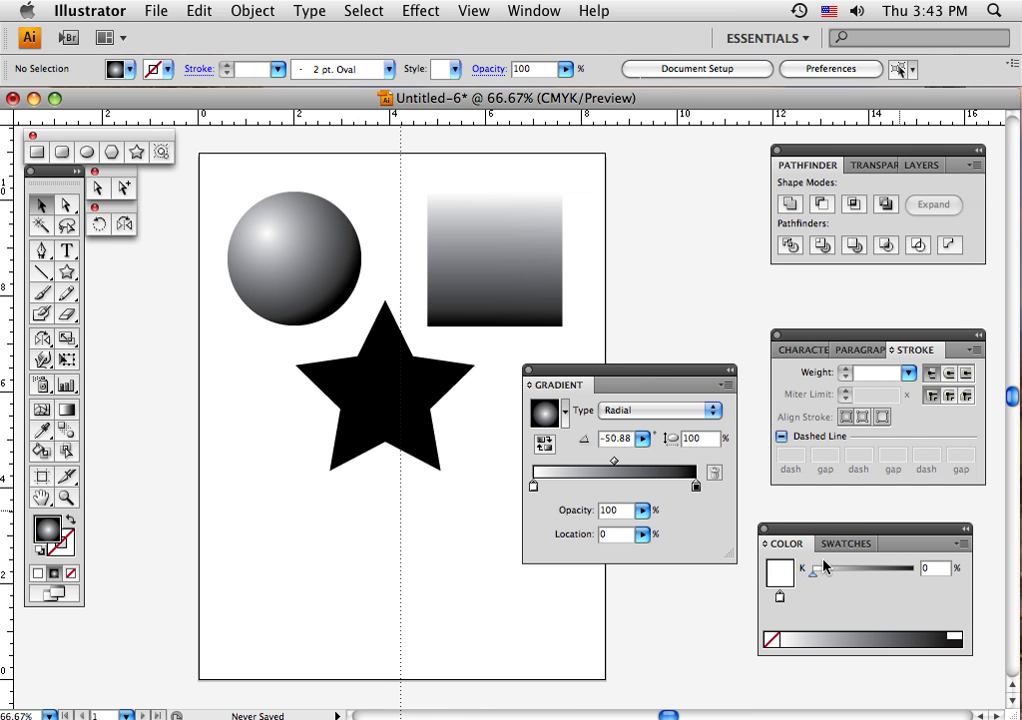
{"action": "left_click", "coordinate": [836, 544]}
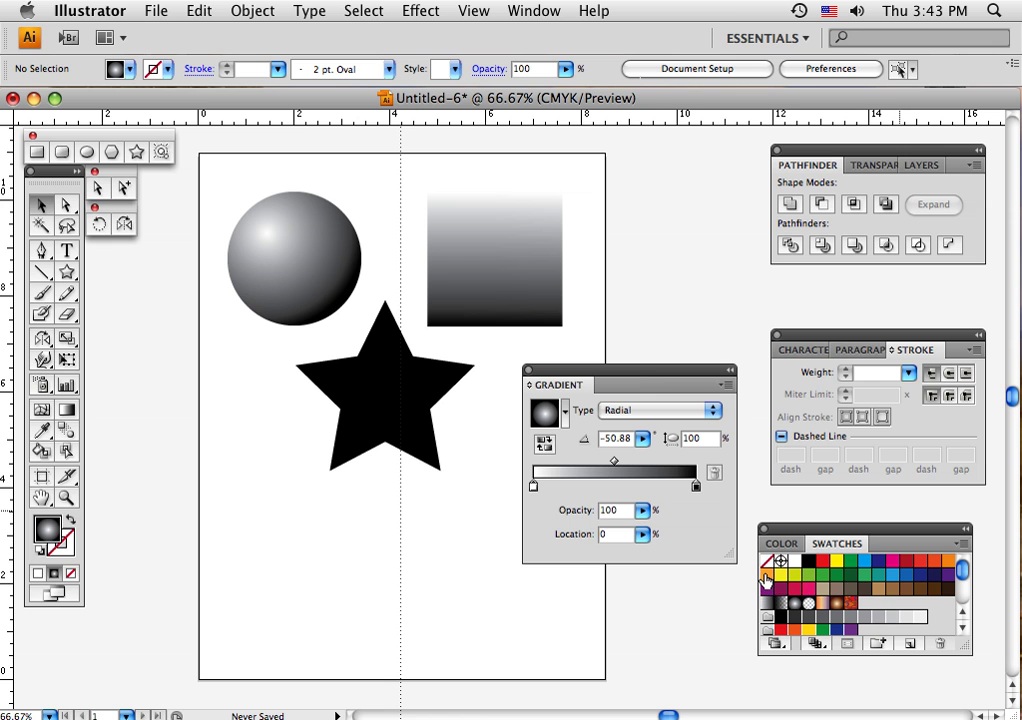
{"action": "left_click_drag", "start_coordinate": [767, 578], "coordinate": [537, 488]}
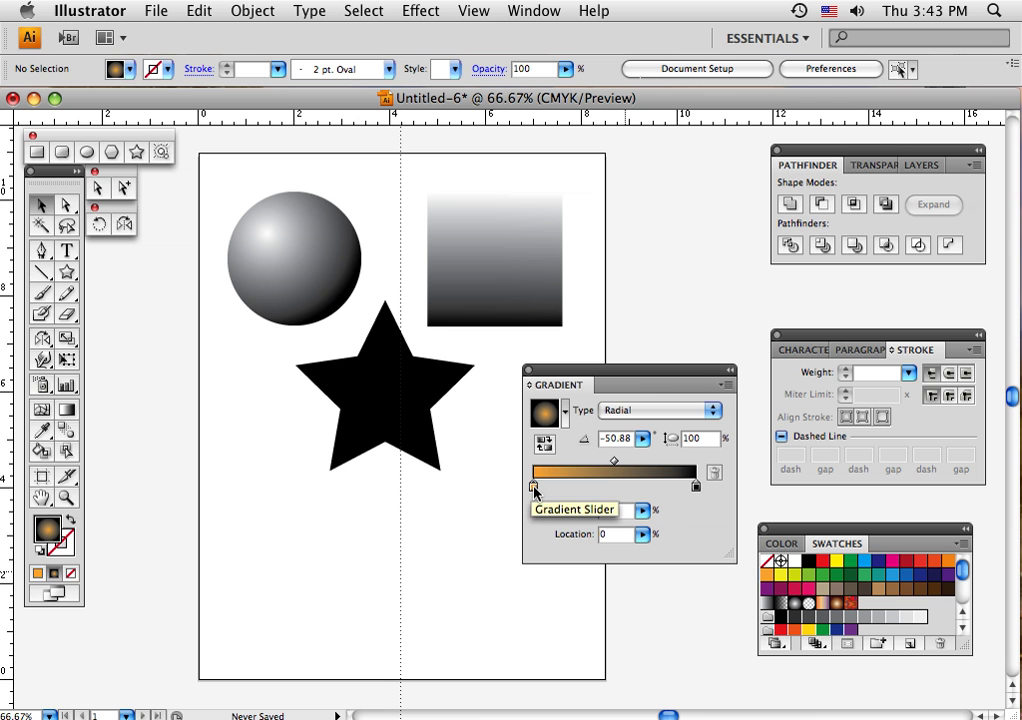
{"action": "left_click_drag", "start_coordinate": [534, 489], "coordinate": [586, 485]}
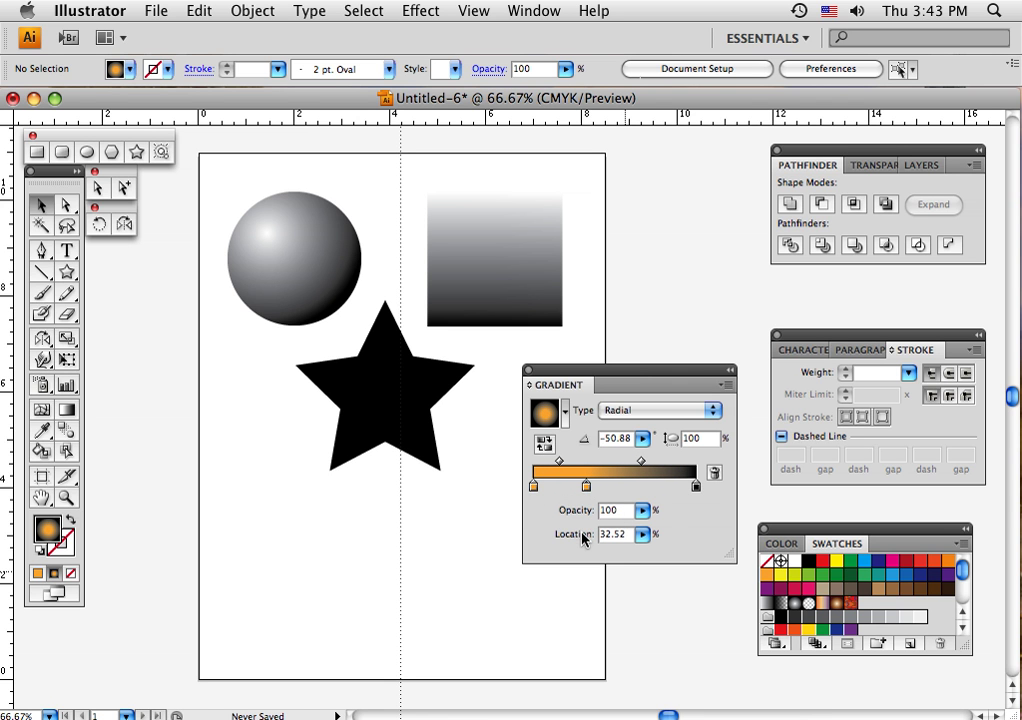
Step: Set the gradient's starting stop to a pale cream of C 0, M 9, Y 28, K 0
{"action": "double_click", "coordinate": [533, 488]}
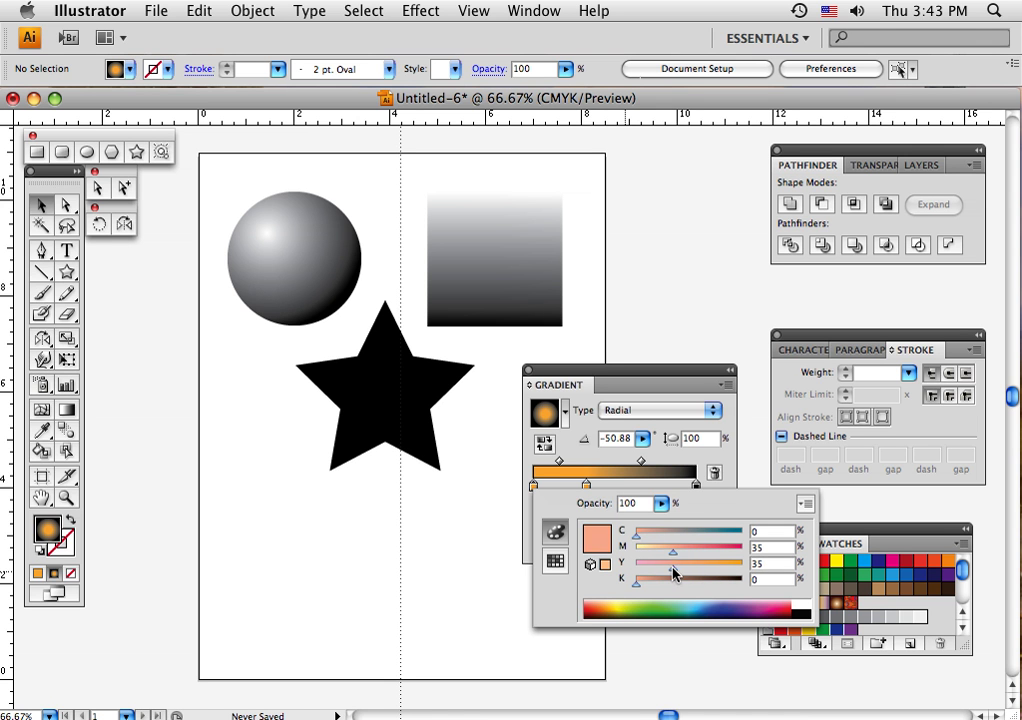
{"action": "mouse_move", "coordinate": [673, 551]}
{"action": "left_mouse_down"}
{"action": "mouse_move", "coordinate": [645, 551]}
{"action": "mouse_move", "coordinate": [663, 567]}
{"action": "mouse_move", "coordinate": [646, 568]}
{"action": "mouse_move", "coordinate": [666, 568]}
{"action": "left_mouse_up"}
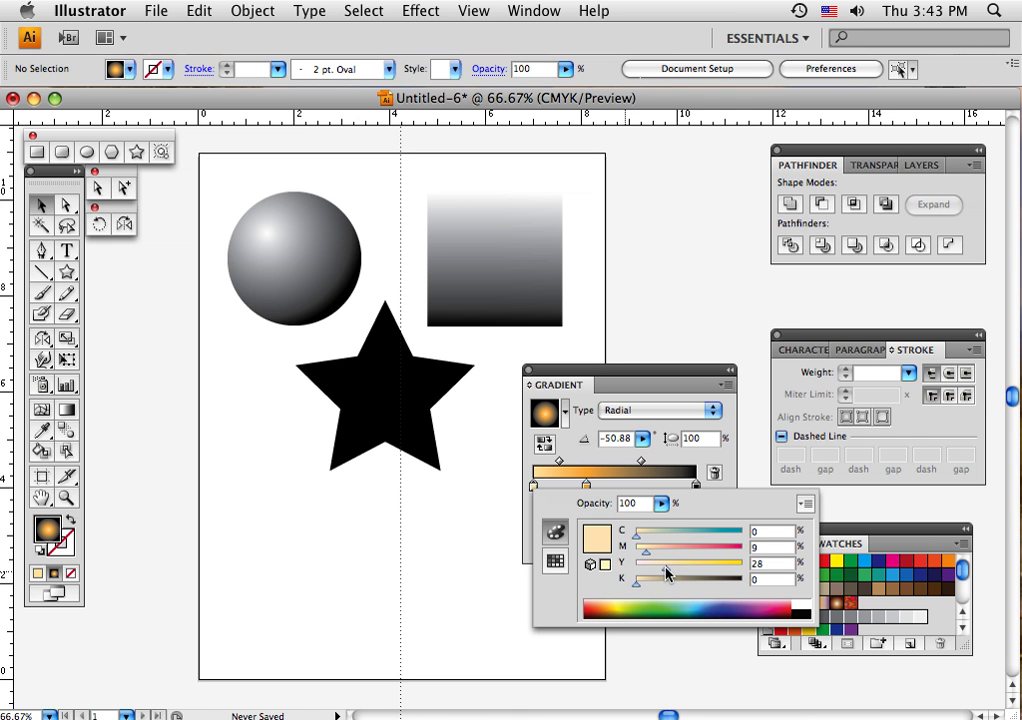
{"action": "left_click", "coordinate": [533, 488]}
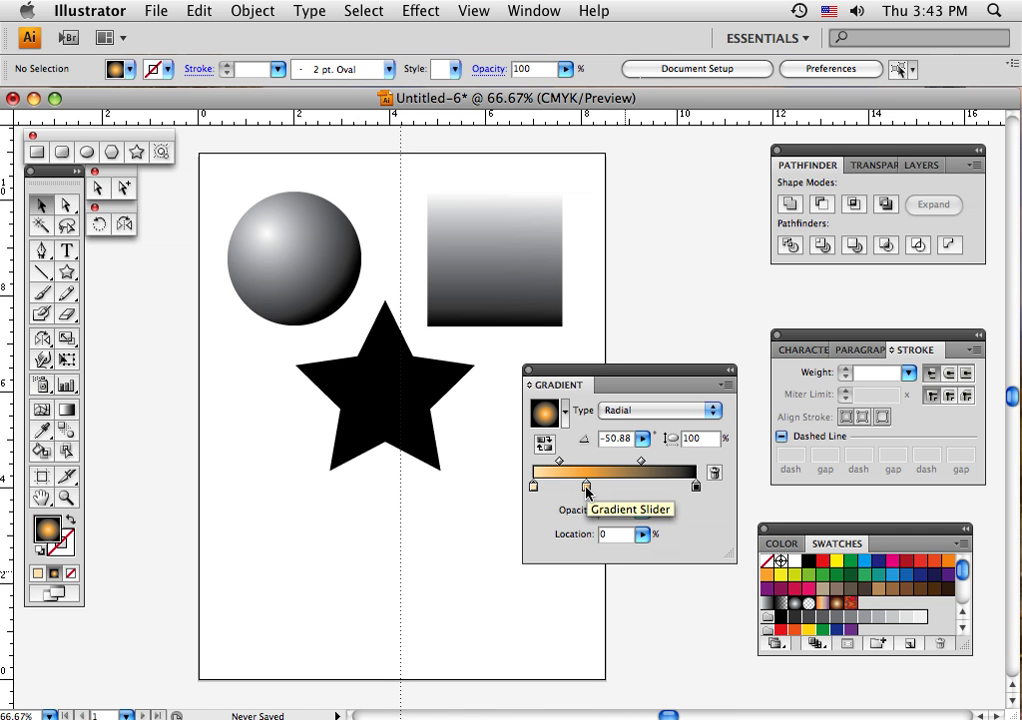
Step: Duplicate the orange stop at about 62% and recolor the copy with the red-orange swatch C=0 M=80 Y=95 K=0
{"action": "left_click_drag", "start_coordinate": [585, 487], "coordinate": [634, 487]}
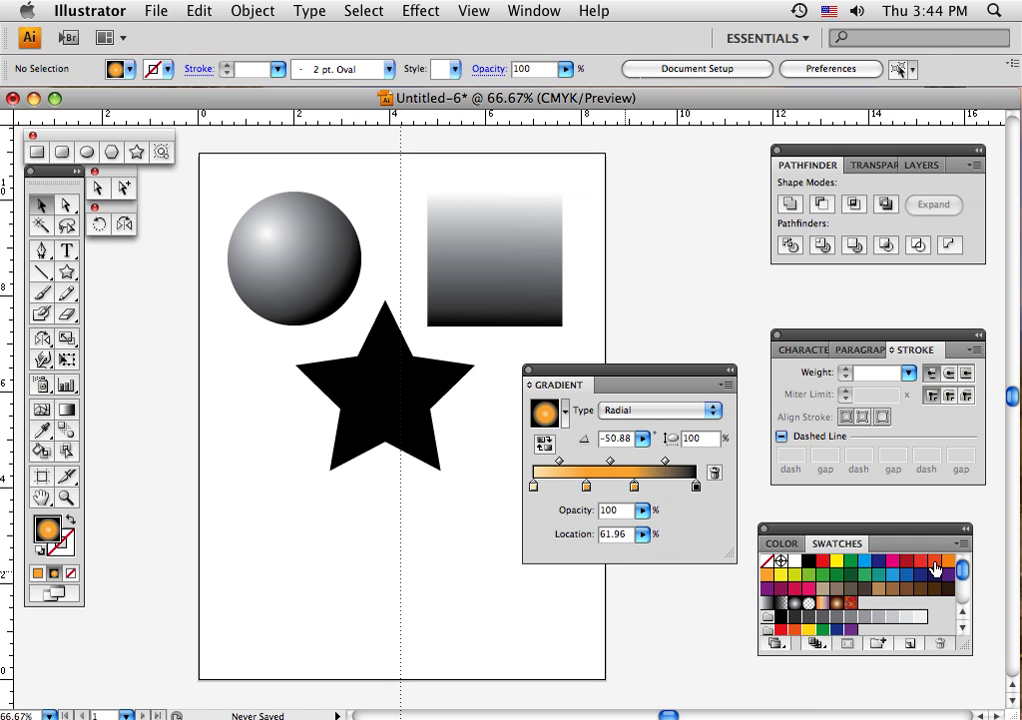
{"action": "left_click_drag", "start_coordinate": [935, 567], "coordinate": [634, 487]}
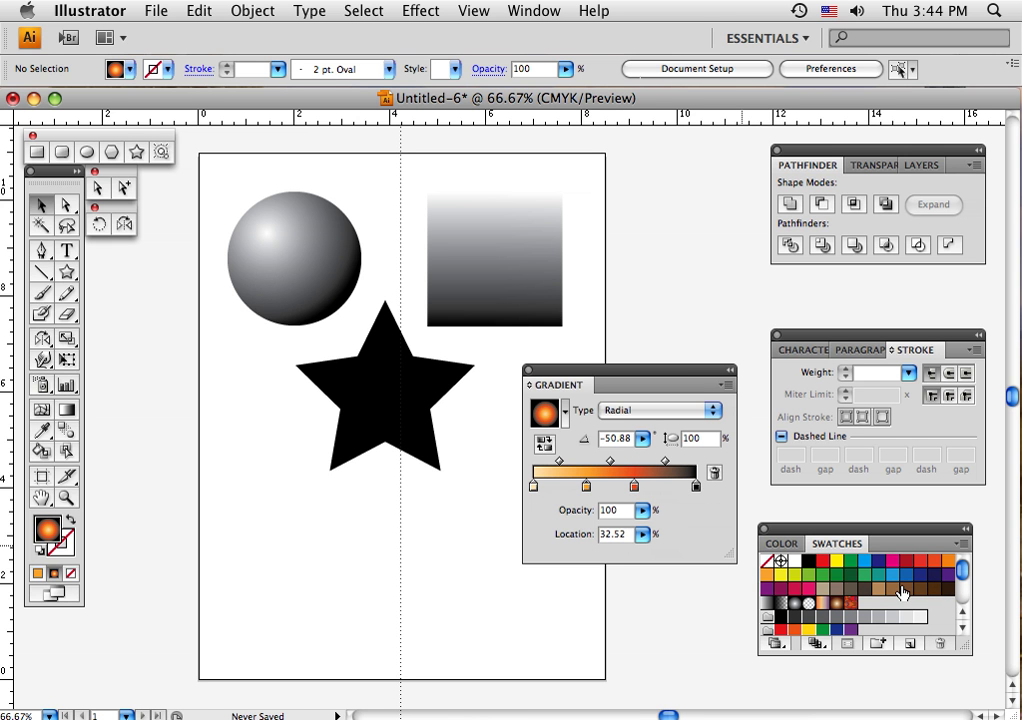
{"action": "double_click", "coordinate": [634, 487]}
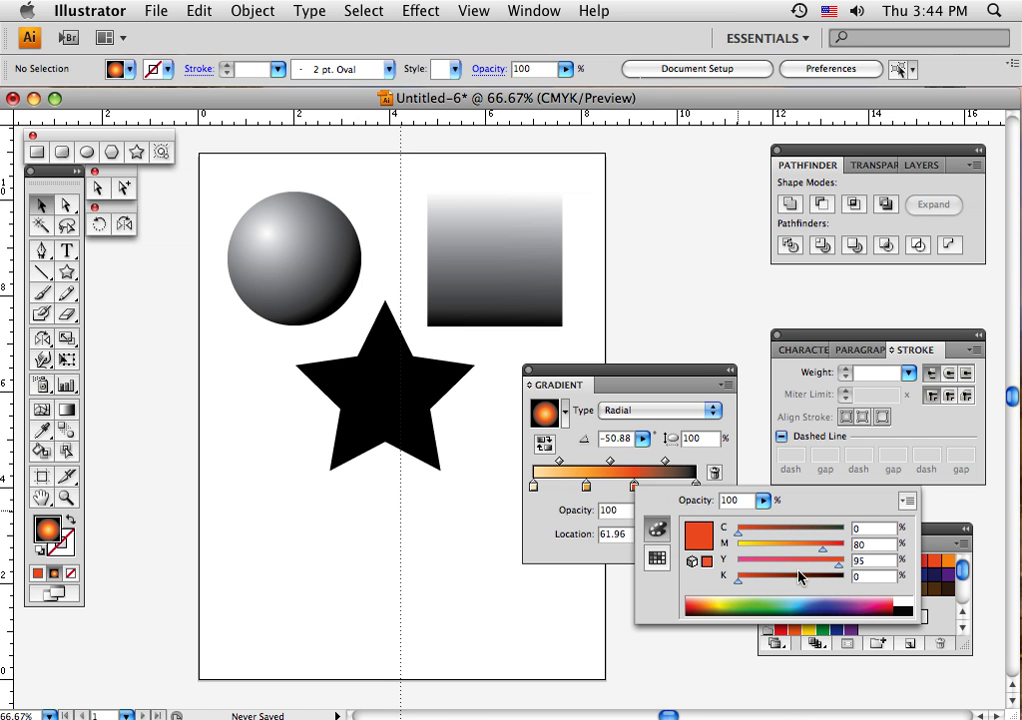
{"action": "left_click", "coordinate": [548, 508]}
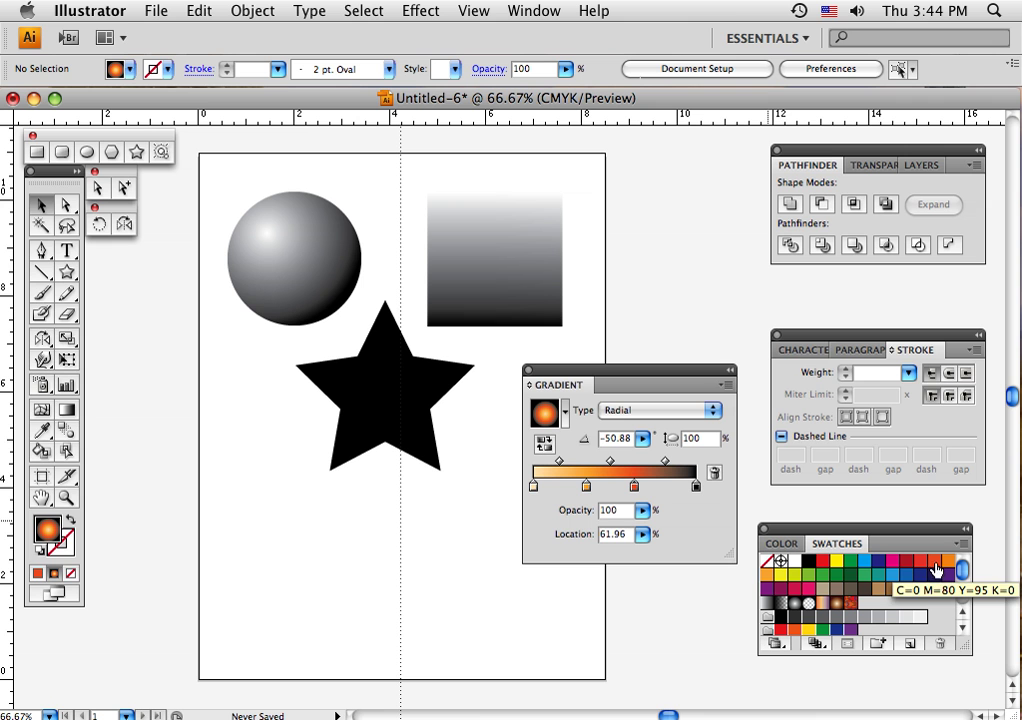
Step: Recolor the black end stop with the red-orange swatch and darken it to C 35, M 92, Y 100, K 23
{"action": "left_click_drag", "start_coordinate": [932, 568], "coordinate": [696, 488]}
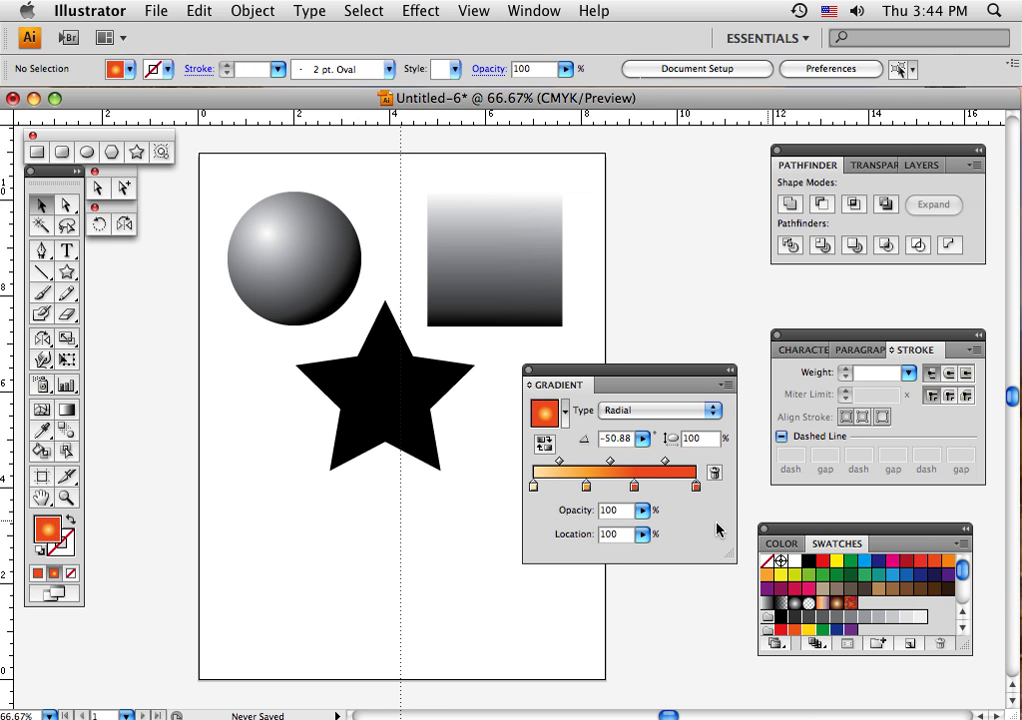
{"action": "double_click", "coordinate": [696, 488]}
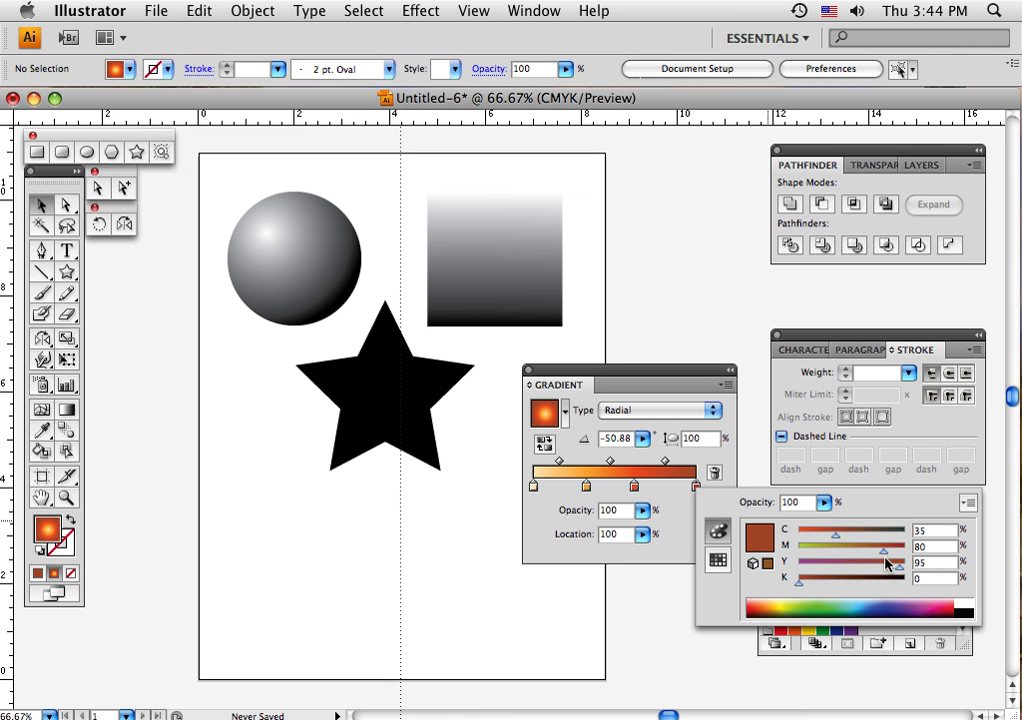
{"action": "left_click_drag", "start_coordinate": [884, 551], "coordinate": [905, 566]}
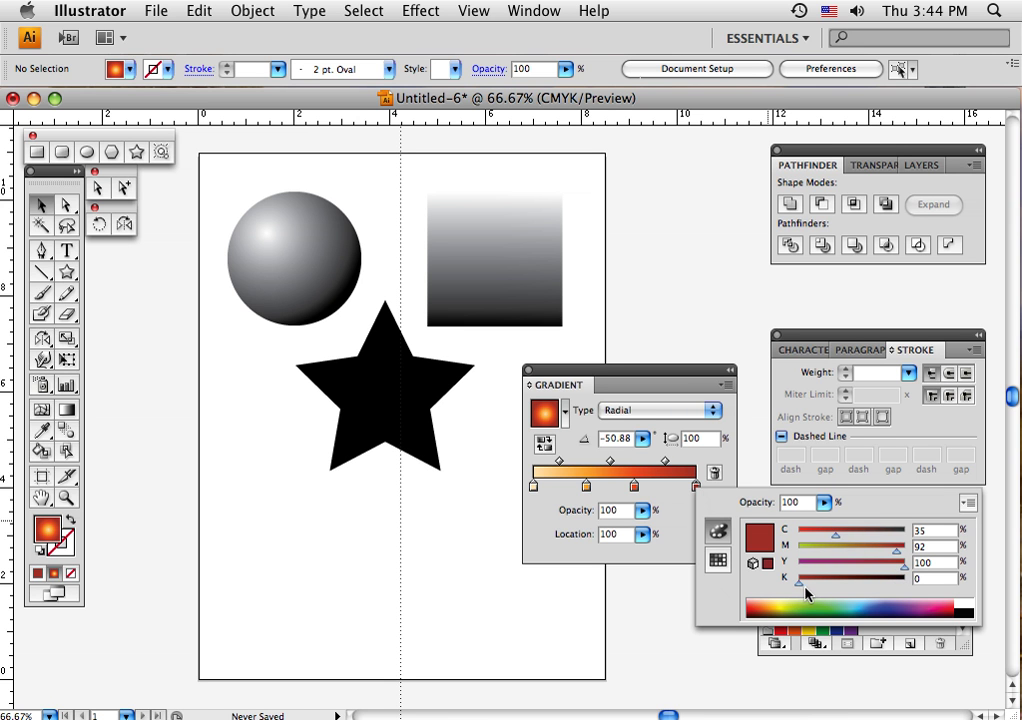
{"action": "left_click_drag", "start_coordinate": [796, 584], "coordinate": [823, 587]}
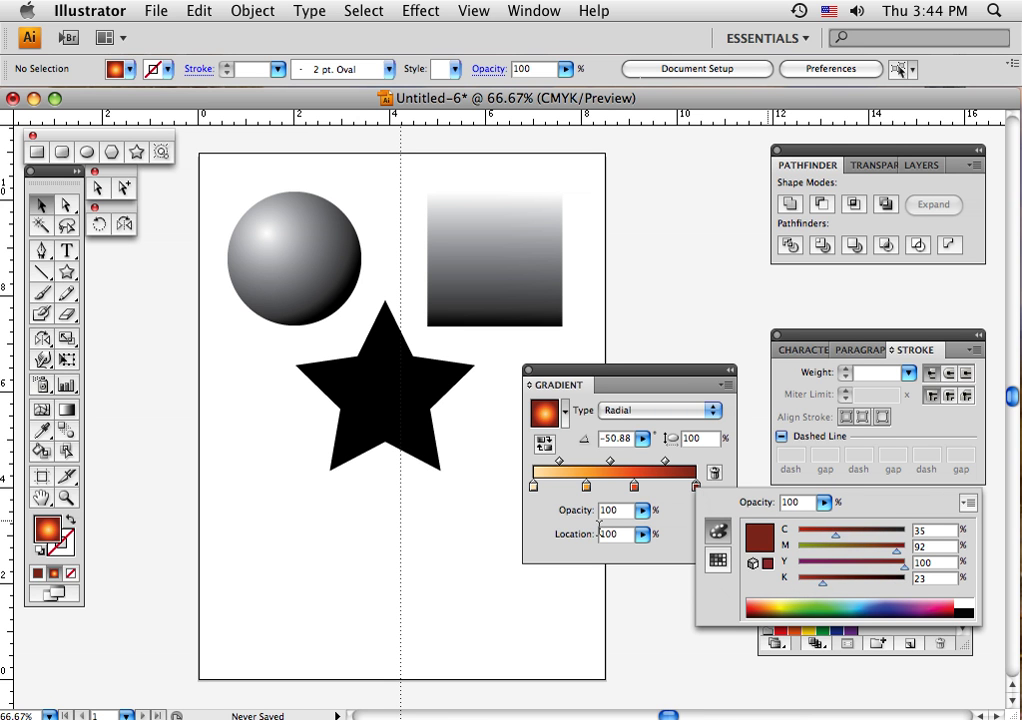
Step: Space the two middle stops more evenly with orange at about 35%, and save the radial gradient as a new swatch under its default name
{"action": "left_click", "coordinate": [550, 515]}
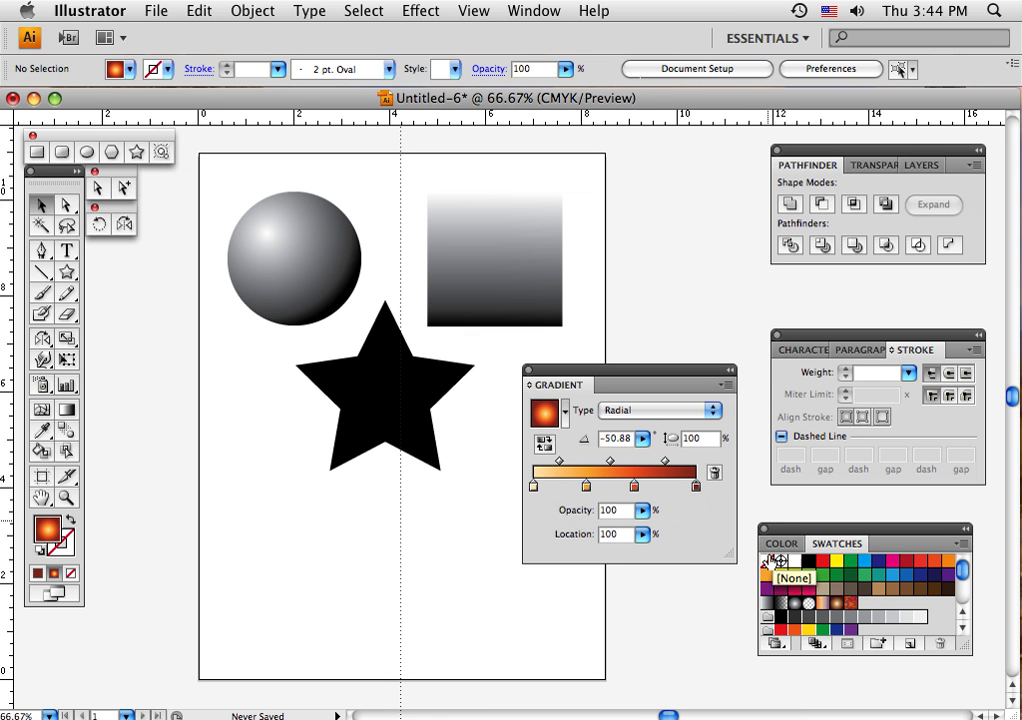
{"action": "mouse_move", "coordinate": [585, 490]}
{"action": "left_mouse_down"}
{"action": "mouse_move", "coordinate": [562, 493]}
{"action": "mouse_move", "coordinate": [647, 486]}
{"action": "mouse_move", "coordinate": [590, 490]}
{"action": "left_mouse_up"}
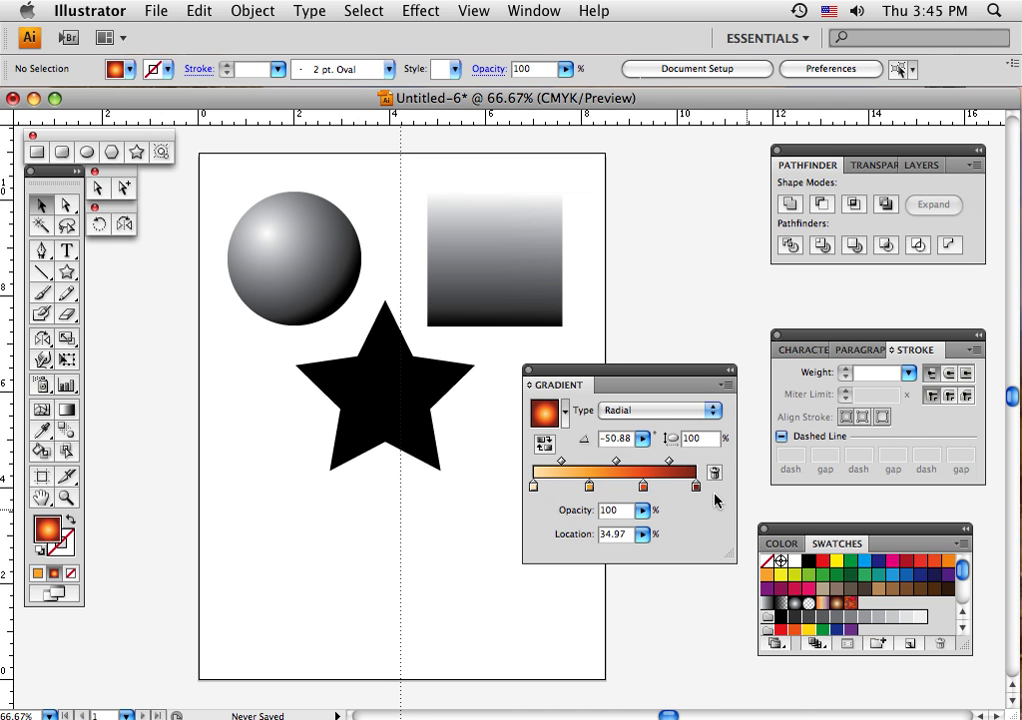
{"action": "left_click", "coordinate": [909, 643]}
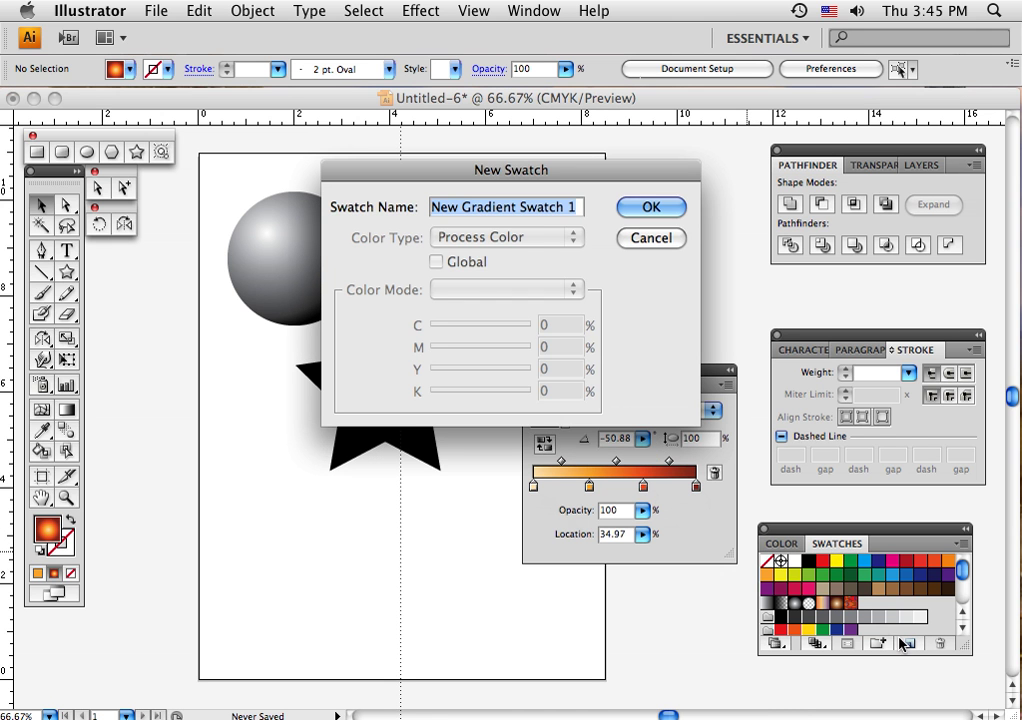
{"action": "left_click", "coordinate": [629, 213]}
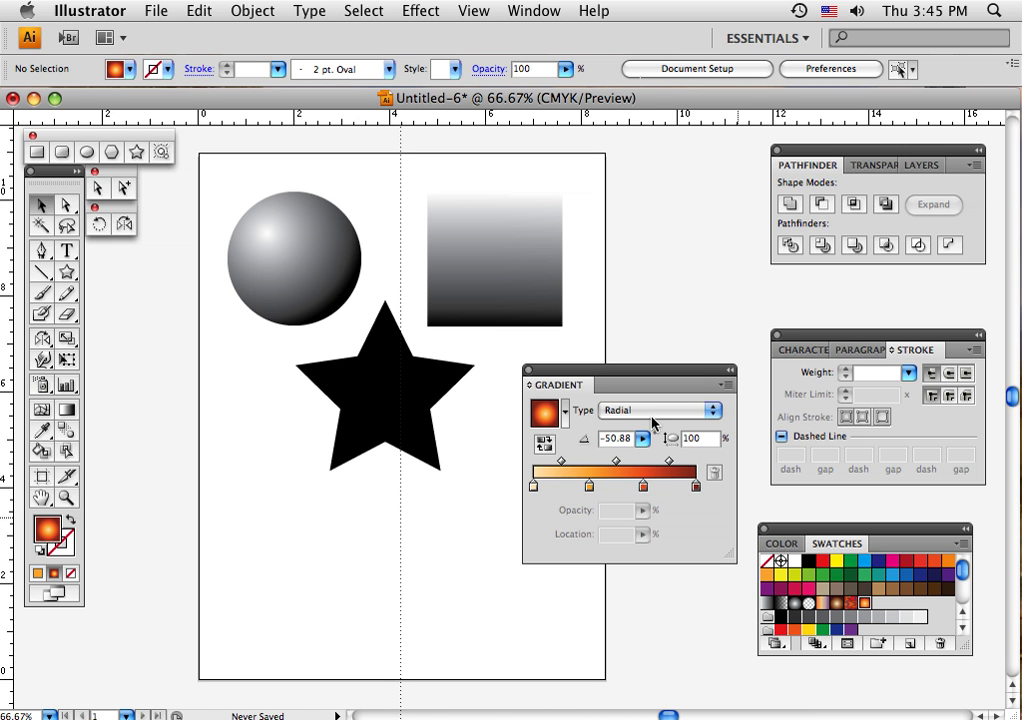
Step: Change the gradient type to Linear and save this version as another new swatch under its default name
{"action": "left_click", "coordinate": [713, 410]}
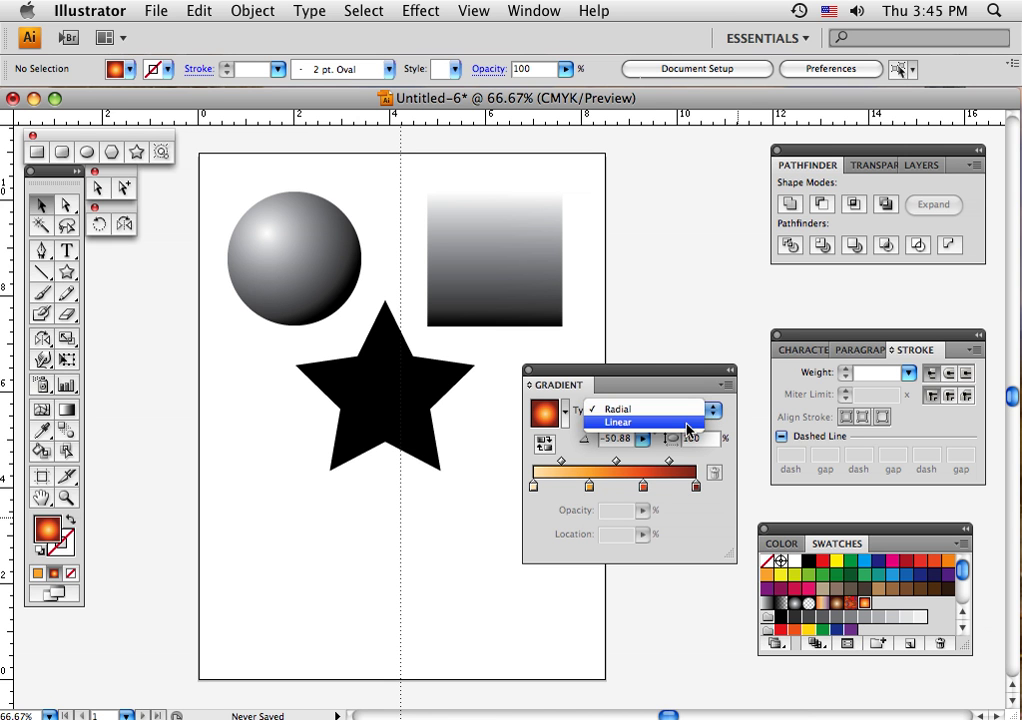
{"action": "left_click", "coordinate": [686, 428]}
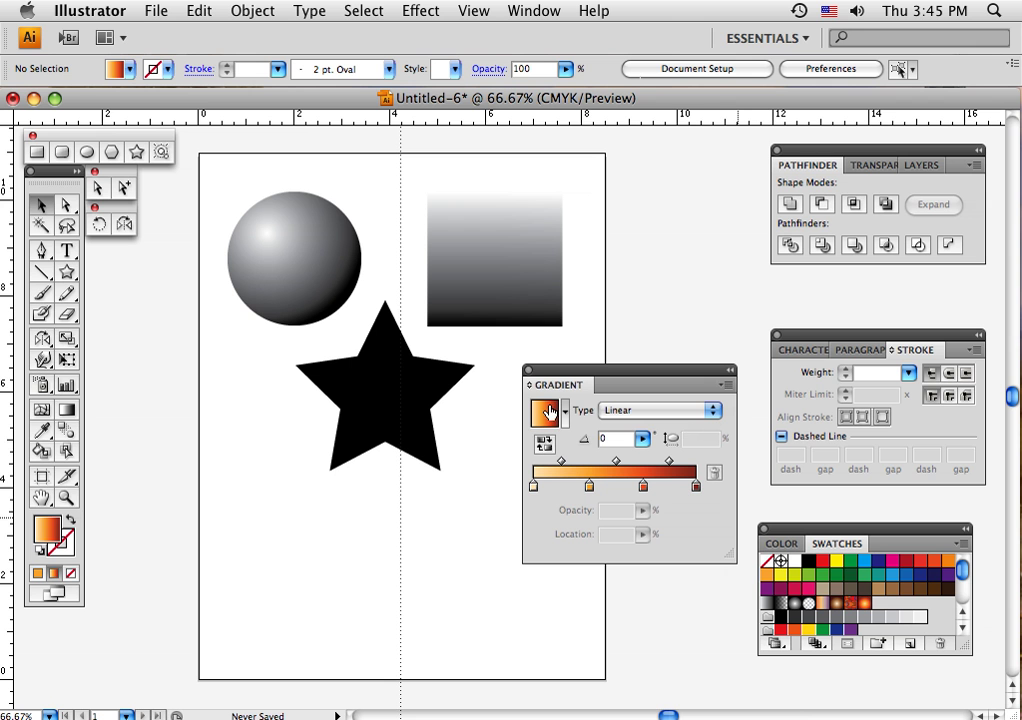
{"action": "left_click", "coordinate": [910, 644]}
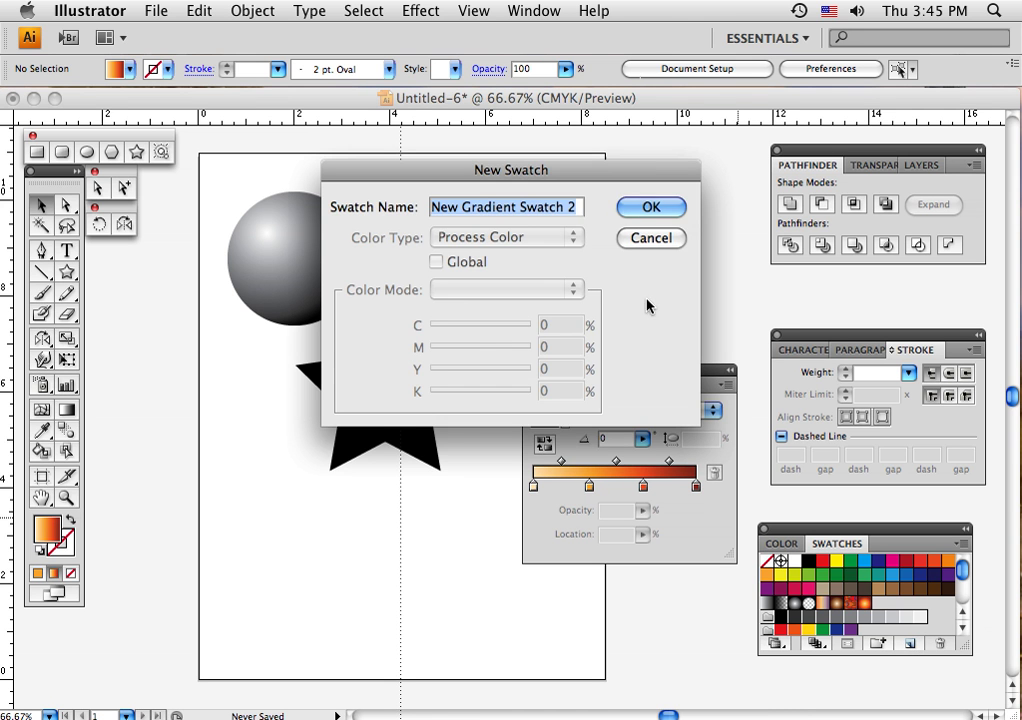
{"action": "left_click", "coordinate": [648, 208]}
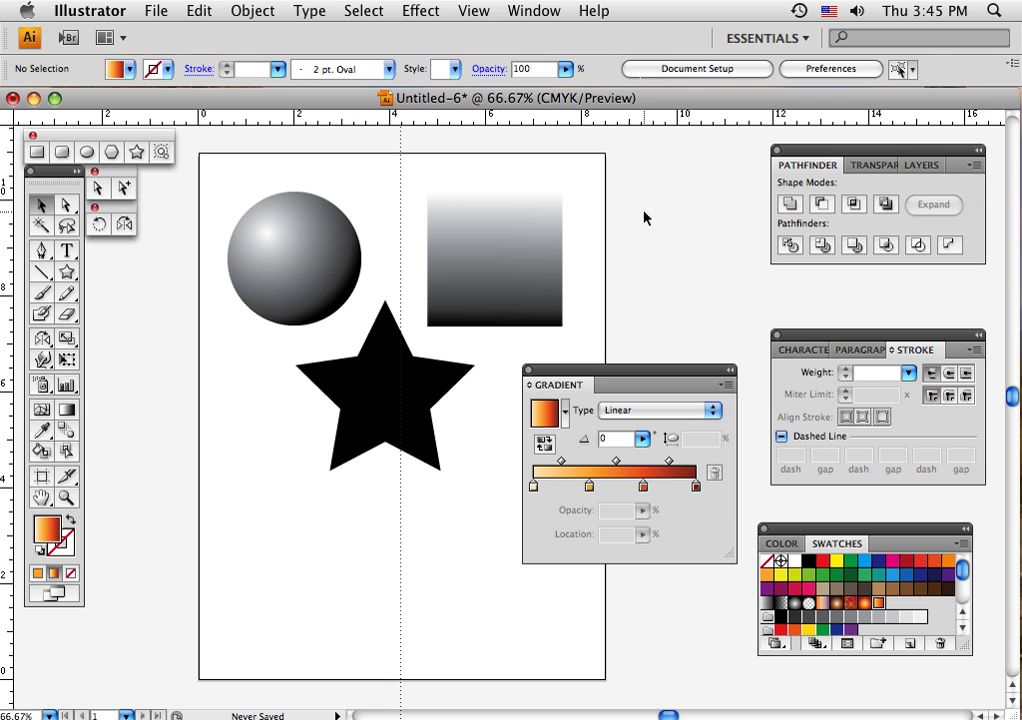
Step: Fill the square with the saved orange-to-dark-red linear gradient swatch and activate the Gradient tool
{"action": "left_click", "coordinate": [497, 273]}
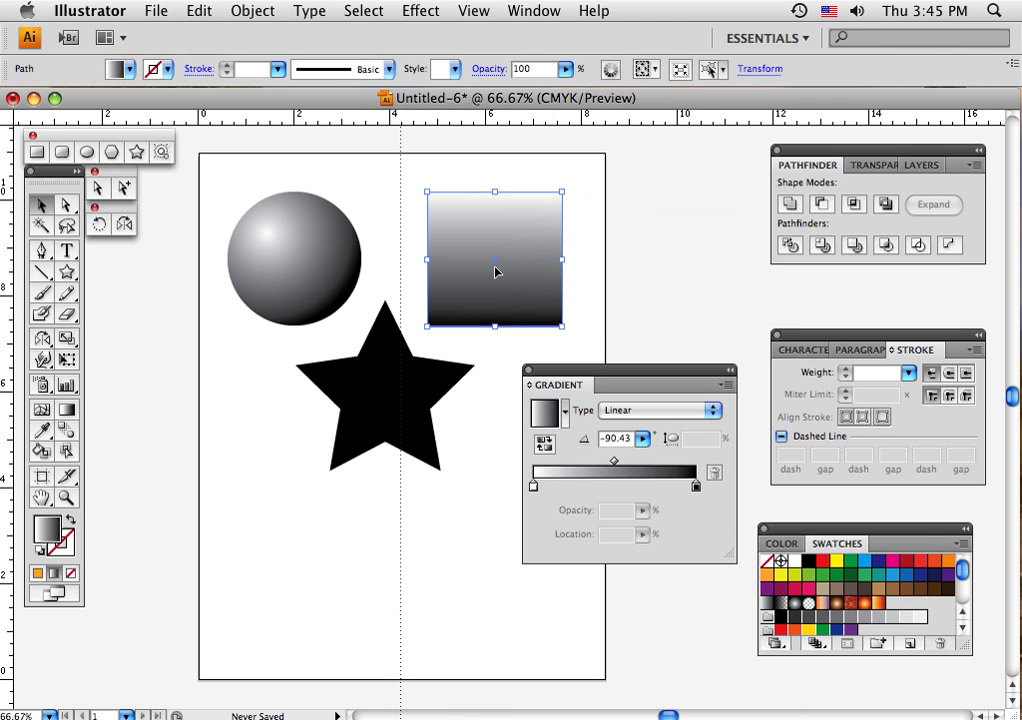
{"action": "left_click", "coordinate": [879, 605]}
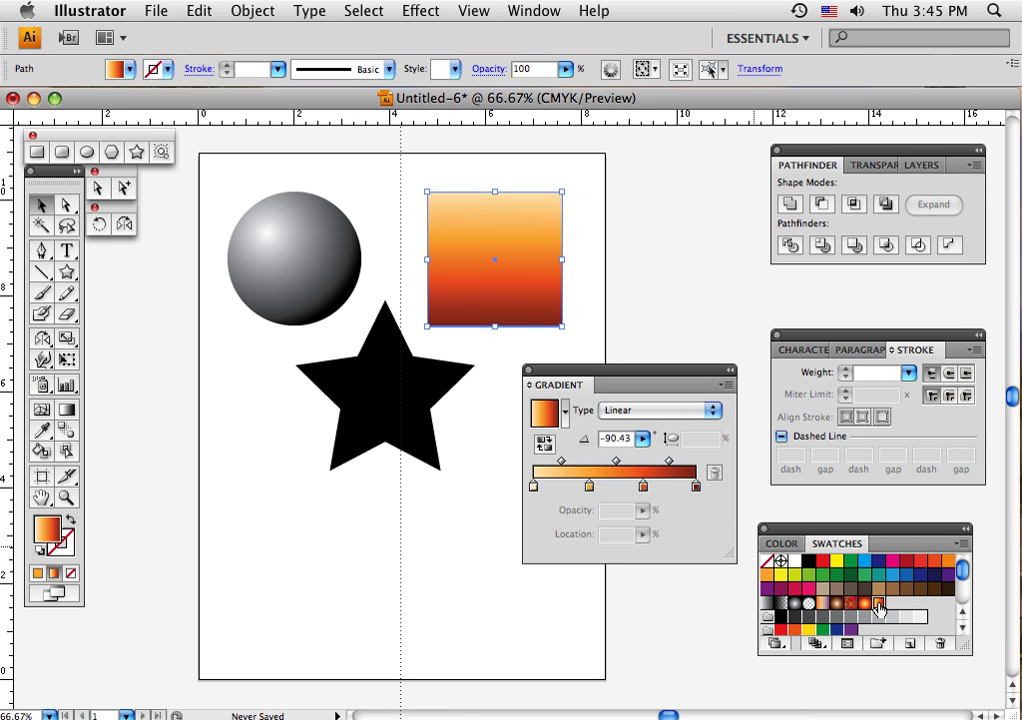
{"action": "left_click", "coordinate": [66, 409]}
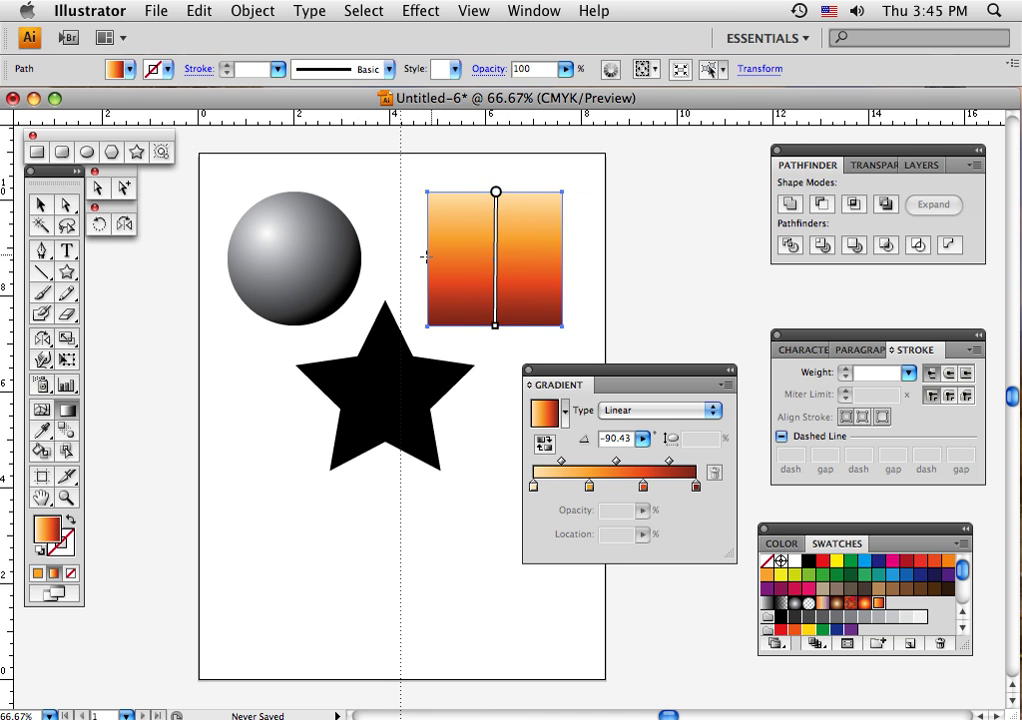
Step: Try horizontal, diagonal, short vertical and long vertical gradient directions across the square with the Gradient tool
{"action": "left_click_drag", "start_coordinate": [427, 256], "coordinate": [557, 263]}
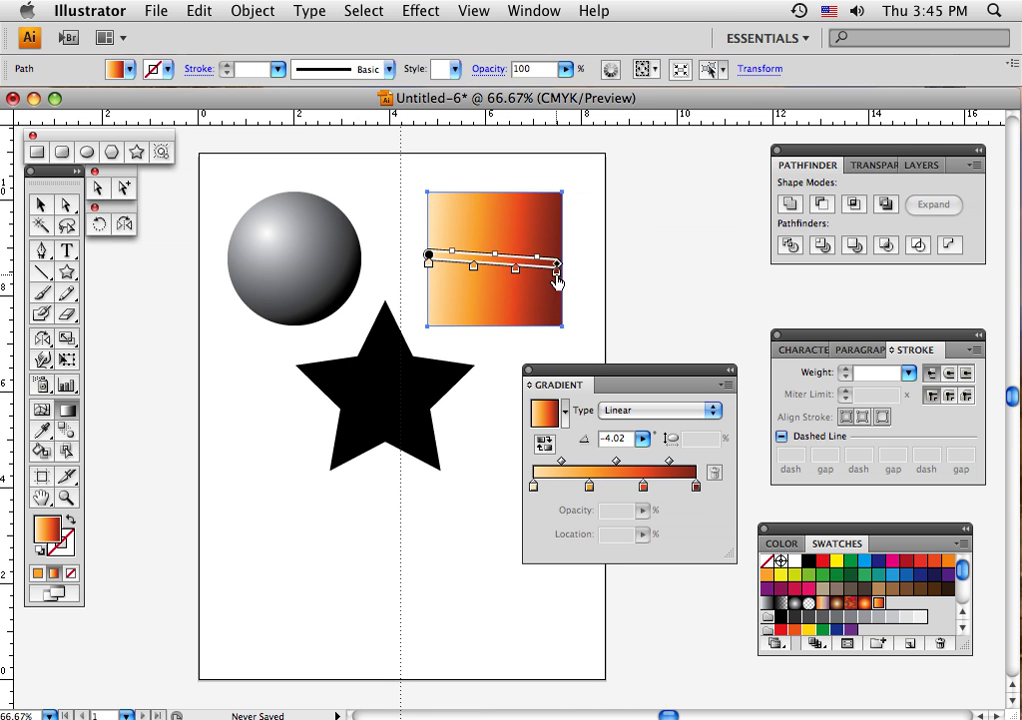
{"action": "left_click_drag", "start_coordinate": [436, 190], "coordinate": [541, 318]}
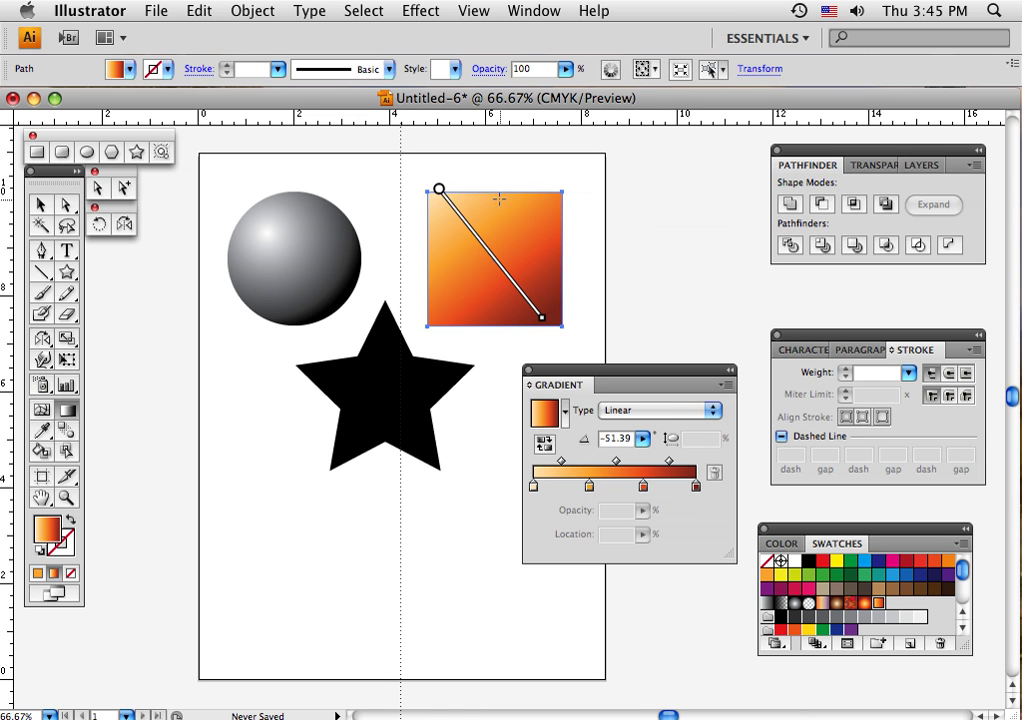
{"action": "mouse_move", "coordinate": [495, 232]}
{"action": "left_mouse_down"}
{"action": "mouse_move", "coordinate": [509, 270]}
{"action": "mouse_move", "coordinate": [506, 298]}
{"action": "mouse_move", "coordinate": [494, 292]}
{"action": "left_mouse_up"}
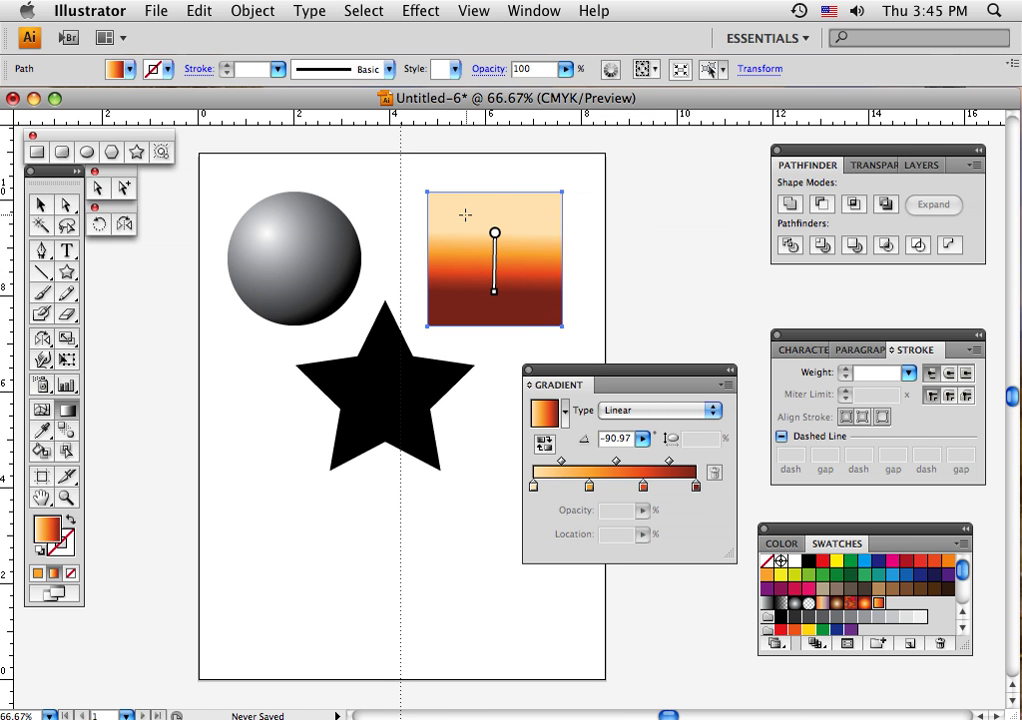
{"action": "left_click_drag", "start_coordinate": [483, 159], "coordinate": [490, 397]}
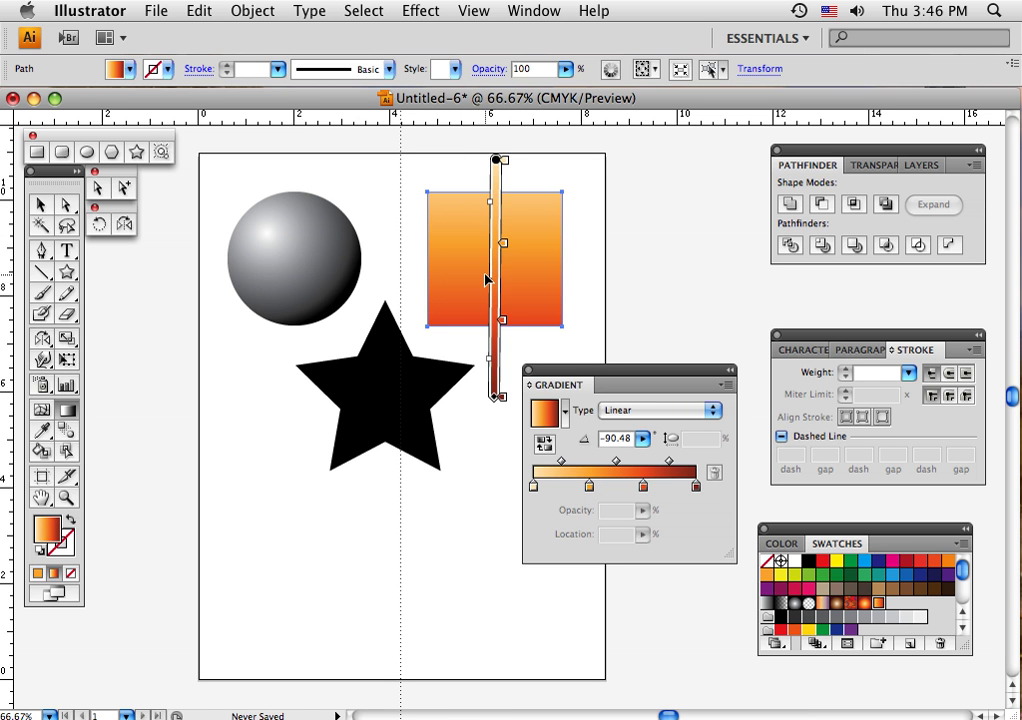
Step: Redraw the square's linear gradient diagonally from its upper right to its lower left at about -130°, and deselect the square
{"action": "left_click_drag", "start_coordinate": [530, 216], "coordinate": [469, 290]}
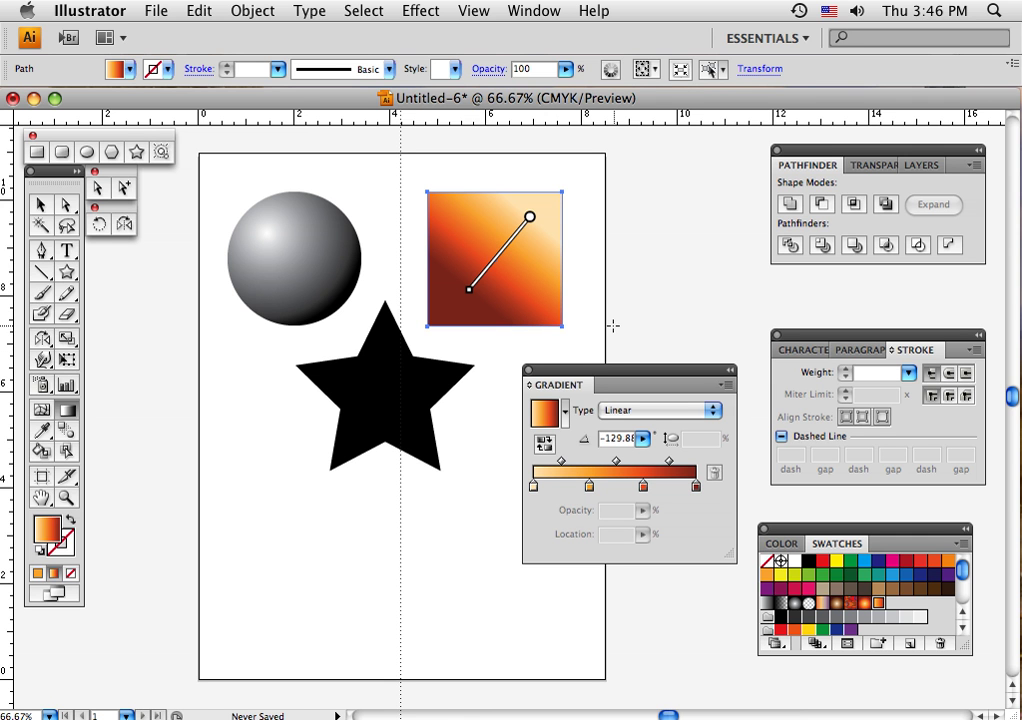
{"action": "left_click", "coordinate": [41, 204]}
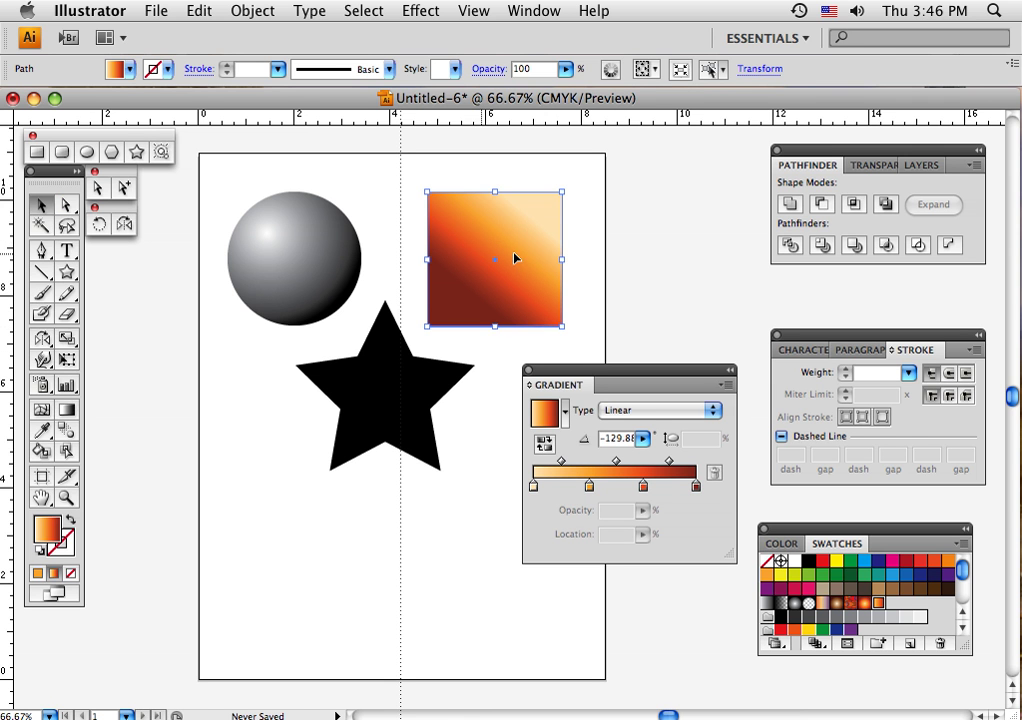
{"action": "left_click", "coordinate": [577, 258]}
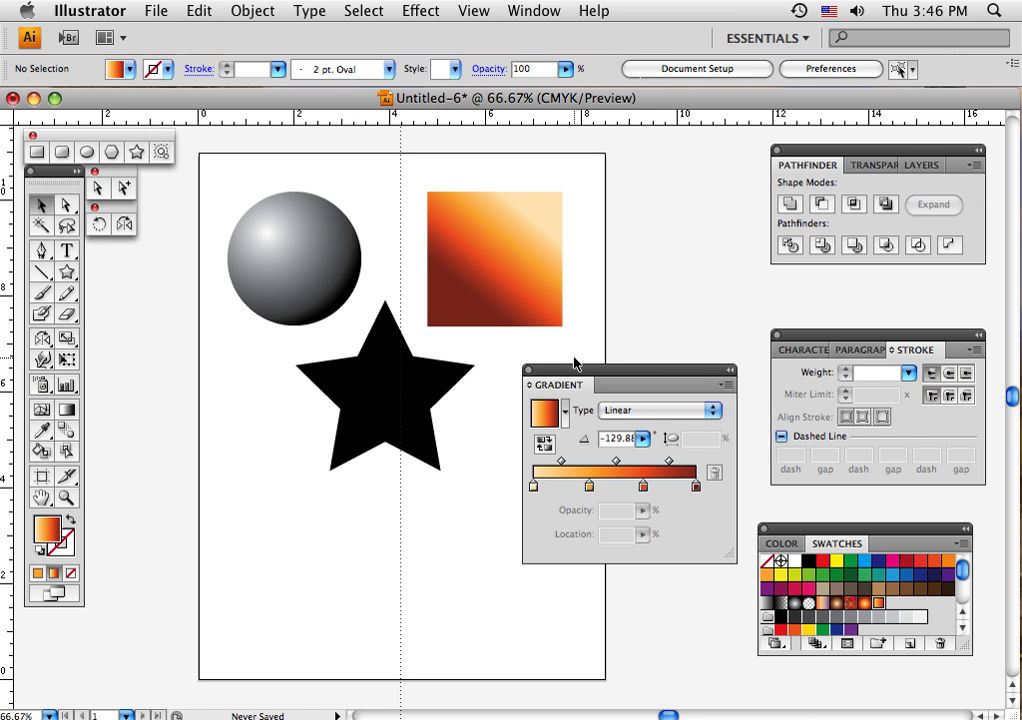
Step: Fill the circle with the saved orange-to-dark-red radial gradient swatch and activate the Gradient tool
{"action": "left_click", "coordinate": [322, 260]}
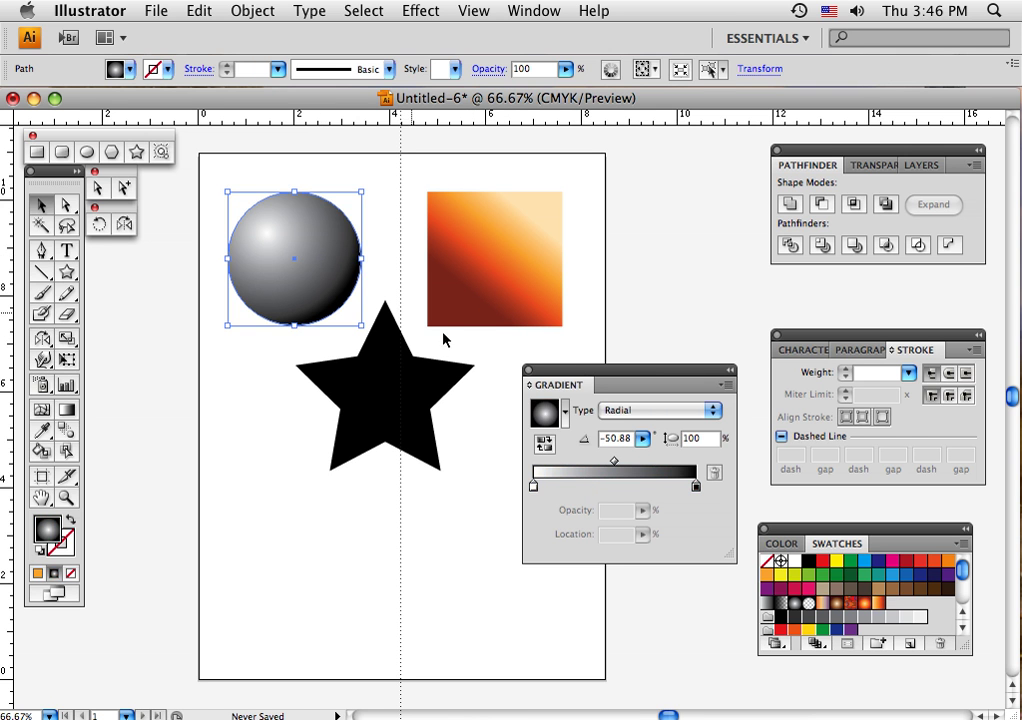
{"action": "left_click", "coordinate": [862, 604]}
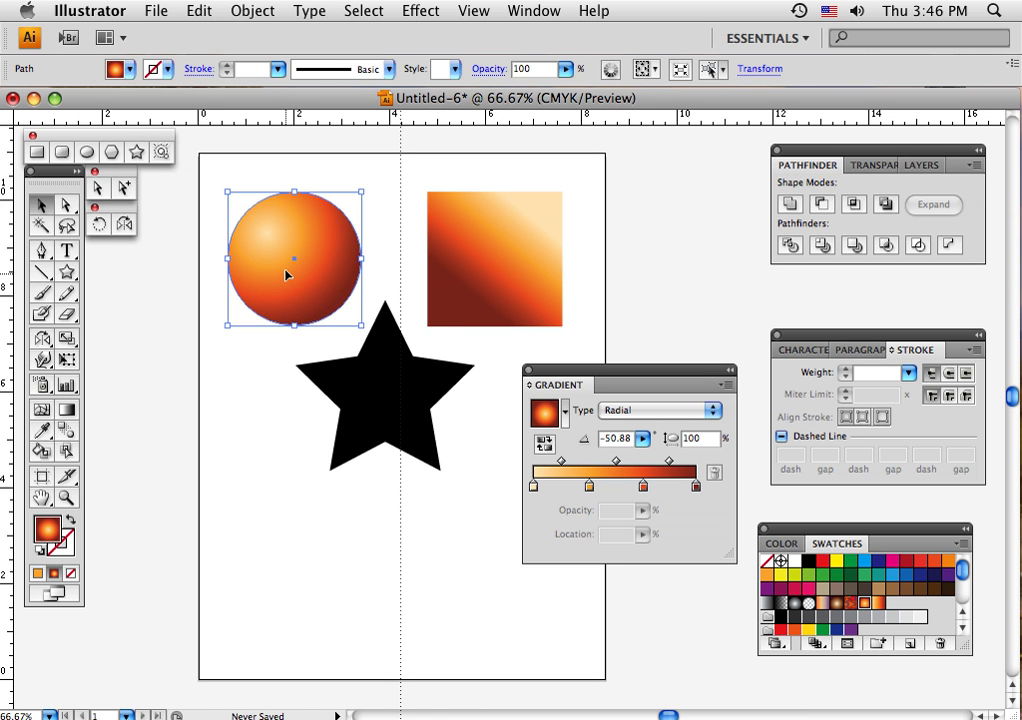
{"action": "left_click", "coordinate": [64, 412]}
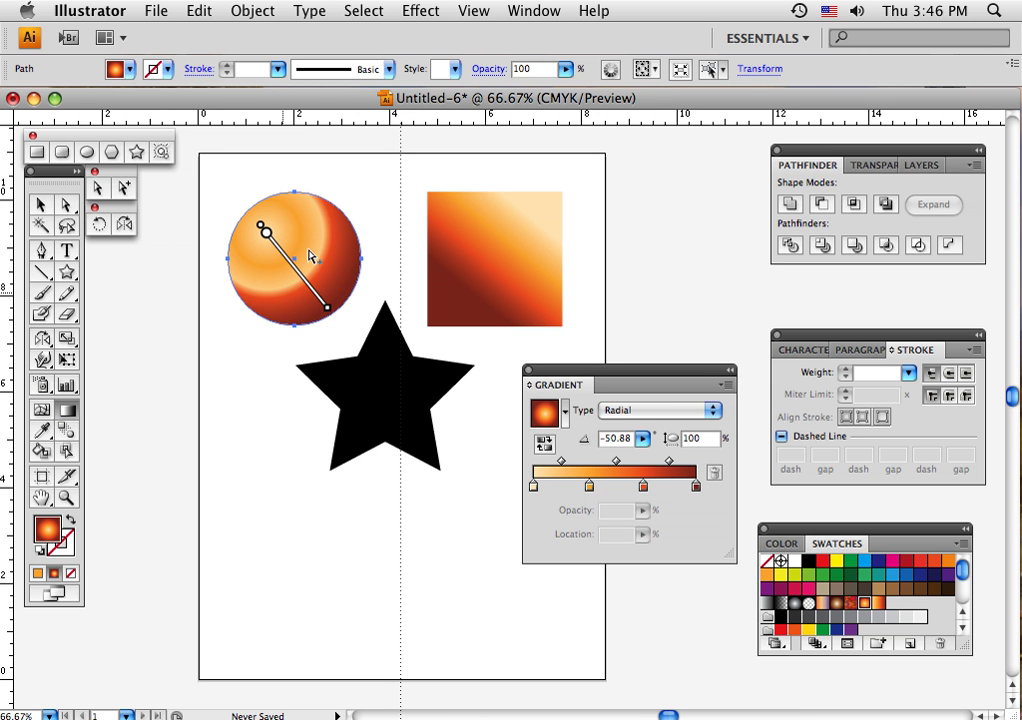
Step: Try to redraw the circle's radial gradient, and undo back to its black-and-white gradient fill
{"action": "left_click_drag", "start_coordinate": [300, 226], "coordinate": [171, 251]}
{"action": "key", "text": "v"}
{"action": "key", "text": "super+z"}
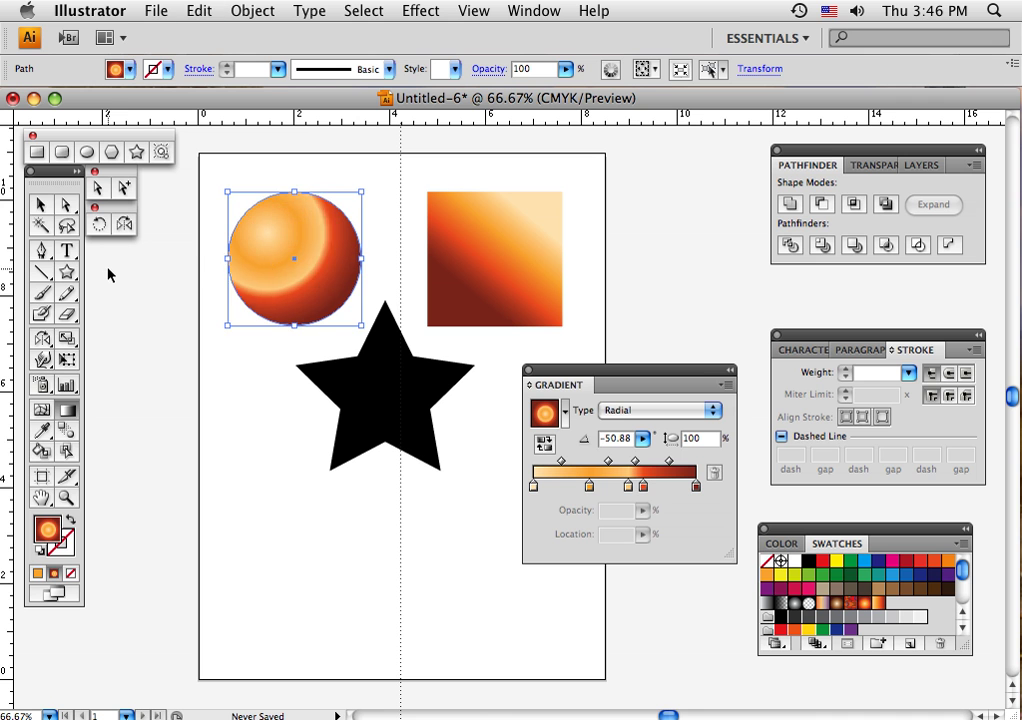
{"action": "key", "text": "super+z"}
{"action": "key", "text": "super+z"}
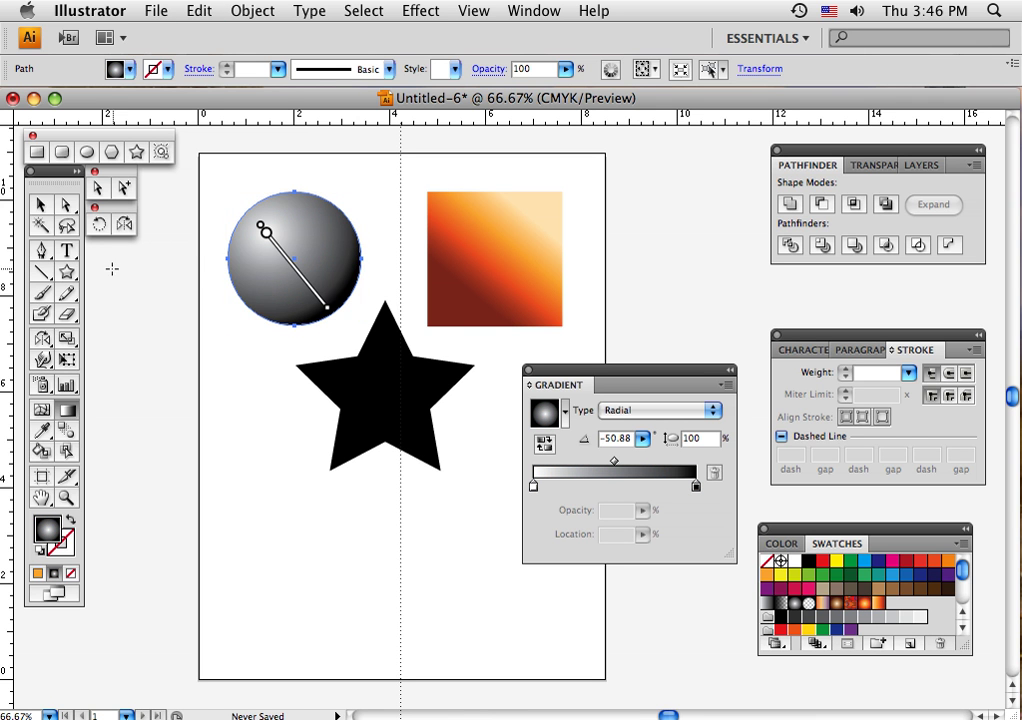
Step: Reapply the saved orange radial swatch to the circle, redraw its gradient from upper right toward lower left at about -126°, and deselect
{"action": "left_click", "coordinate": [864, 603]}
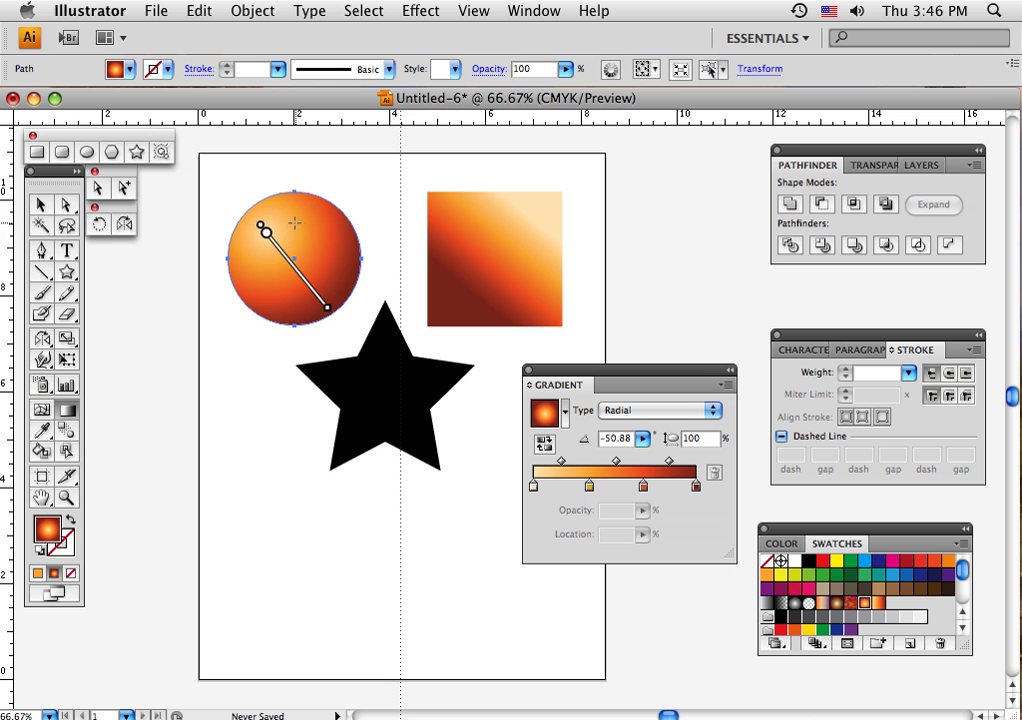
{"action": "left_click_drag", "start_coordinate": [326, 229], "coordinate": [278, 301]}
{"action": "left_click", "coordinate": [41, 205]}
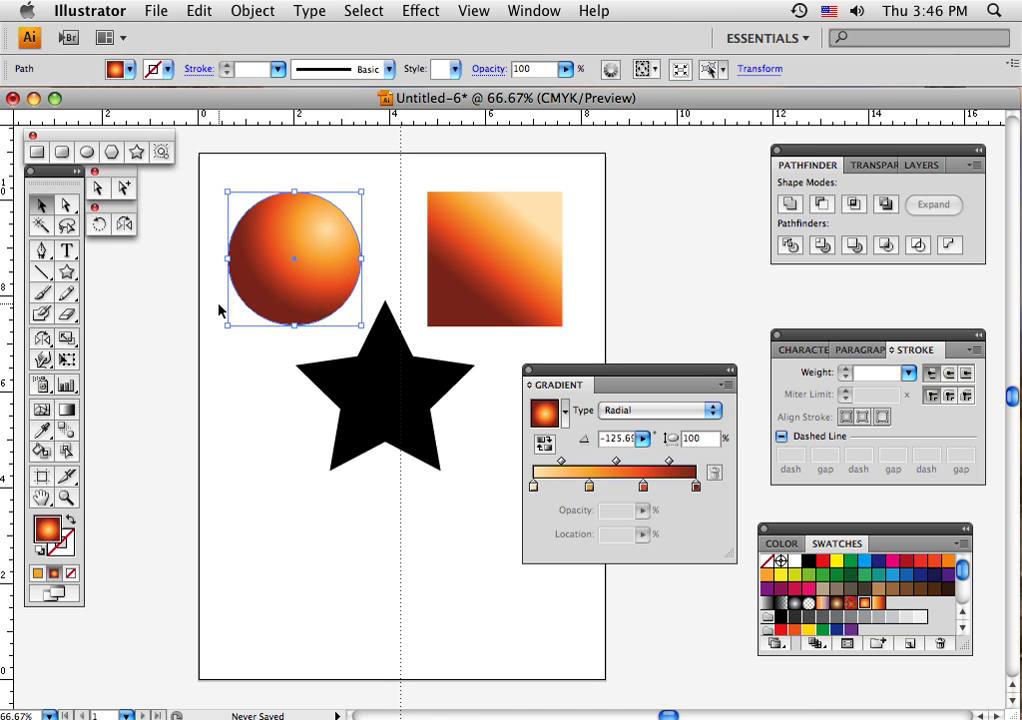
{"action": "left_click", "coordinate": [258, 404]}
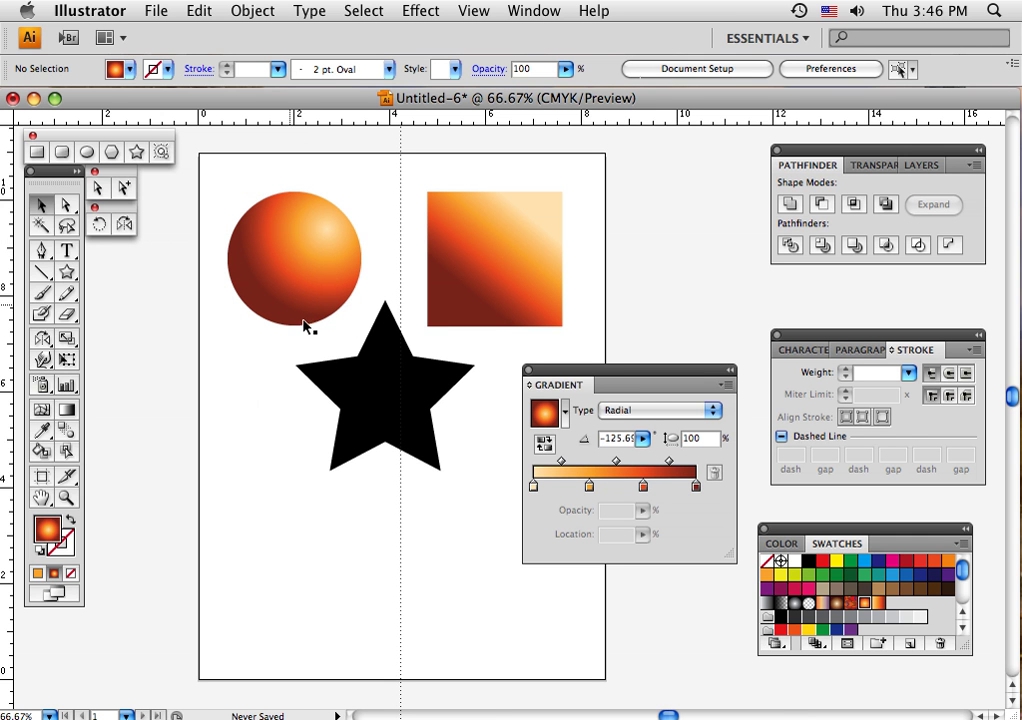
Step: Fill the black star with the saved orange-to-dark-red radial gradient swatch and activate the Gradient tool
{"action": "left_click", "coordinate": [382, 401]}
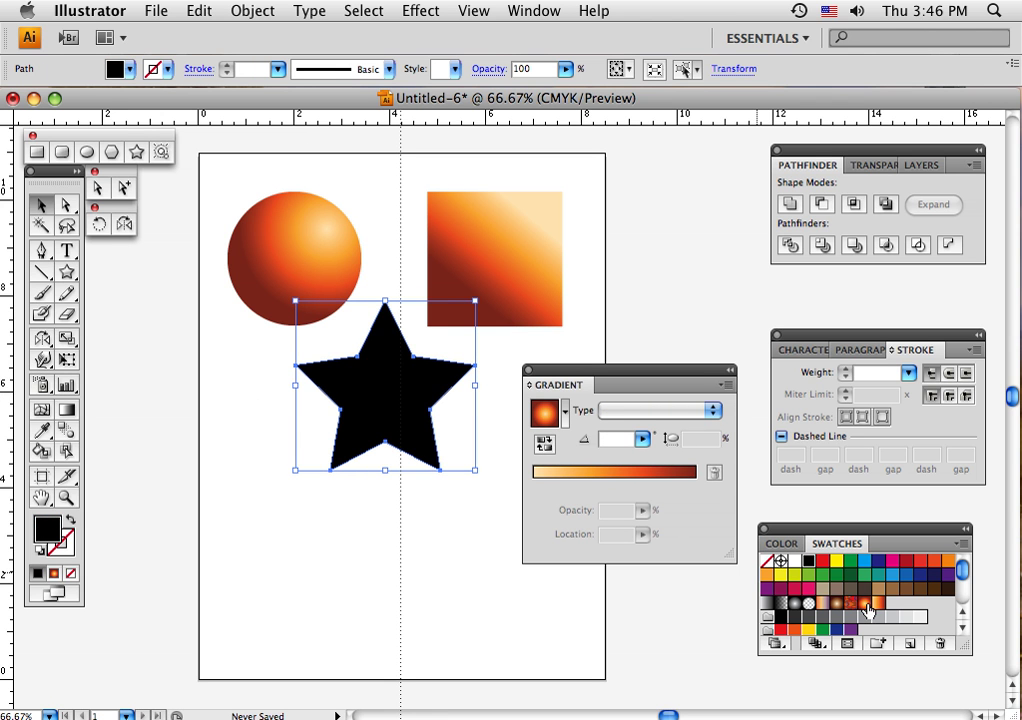
{"action": "left_click", "coordinate": [864, 605]}
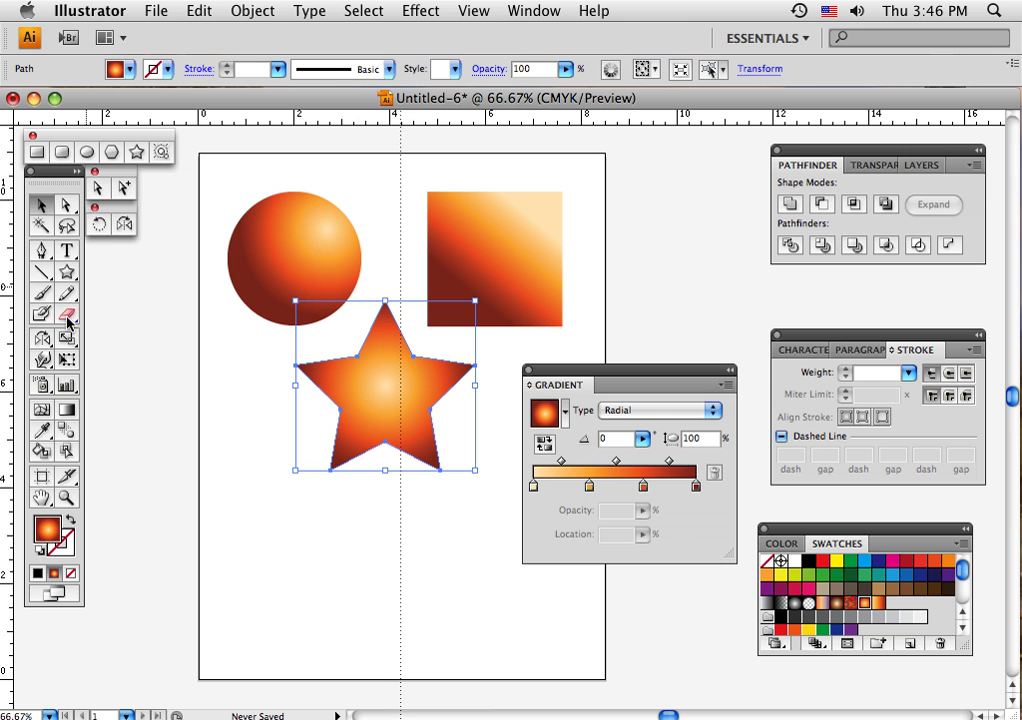
{"action": "key", "text": "g"}
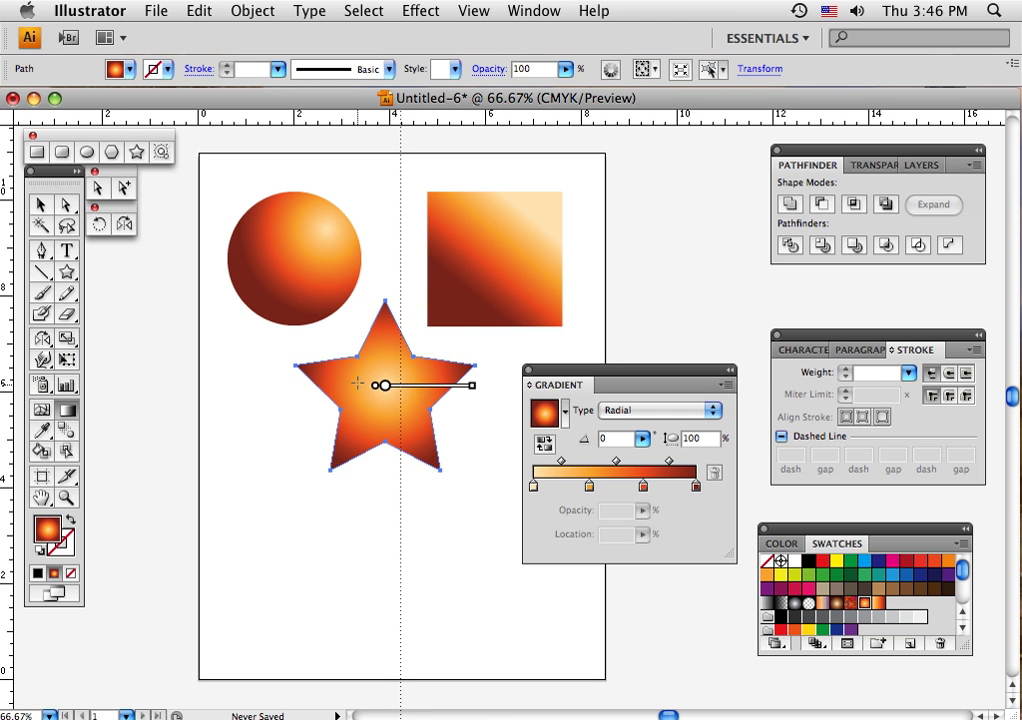
Step: Try different centers, lengths and angles for the star's radial gradient with the Gradient tool
{"action": "left_click_drag", "start_coordinate": [364, 365], "coordinate": [413, 433]}
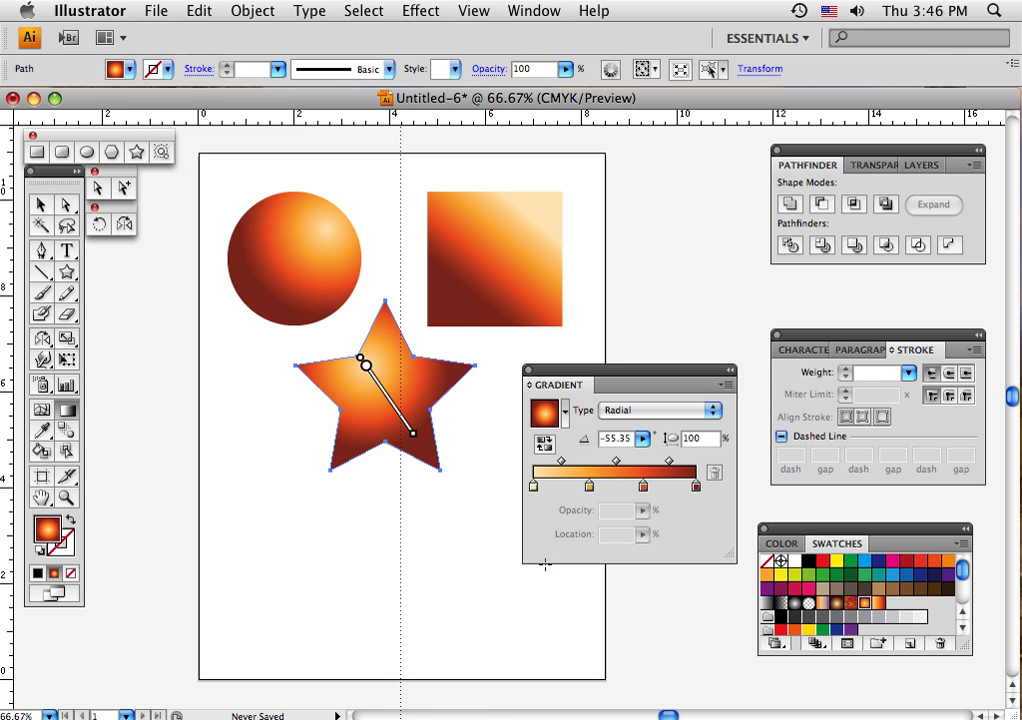
{"action": "mouse_move", "coordinate": [384, 360]}
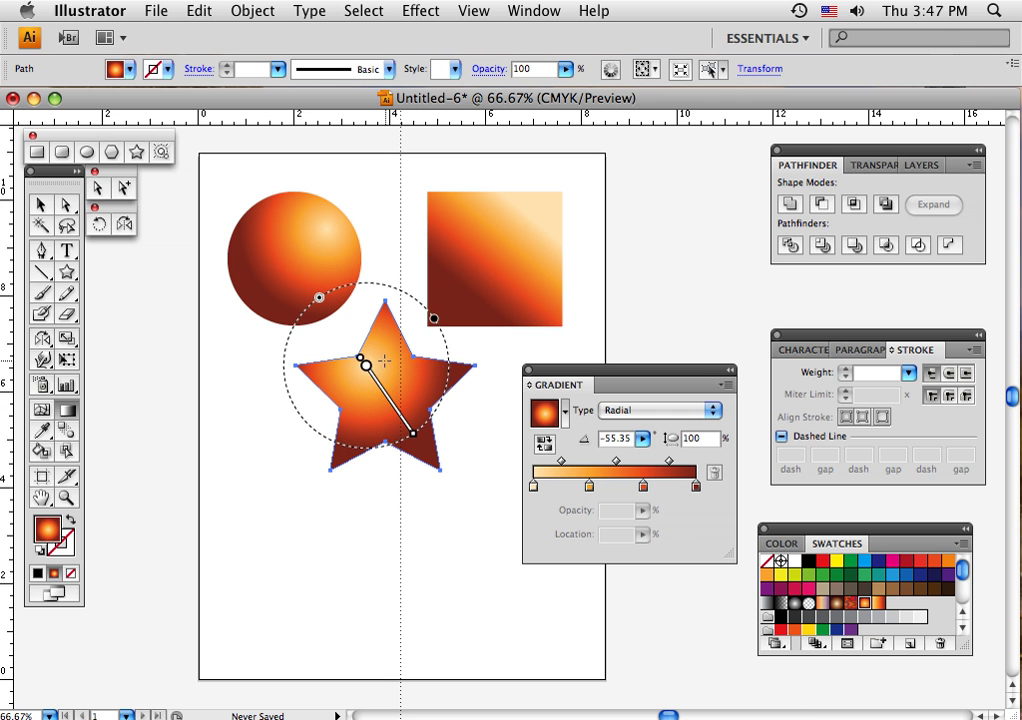
{"action": "left_click_drag", "start_coordinate": [384, 343], "coordinate": [413, 508]}
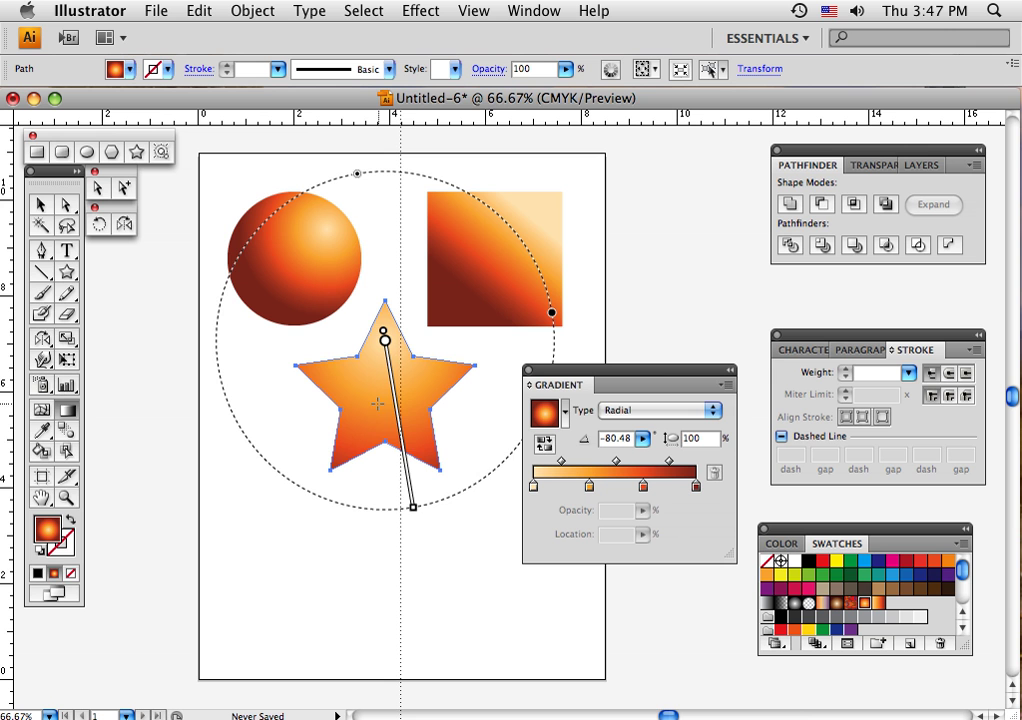
{"action": "left_click_drag", "start_coordinate": [355, 368], "coordinate": [396, 427]}
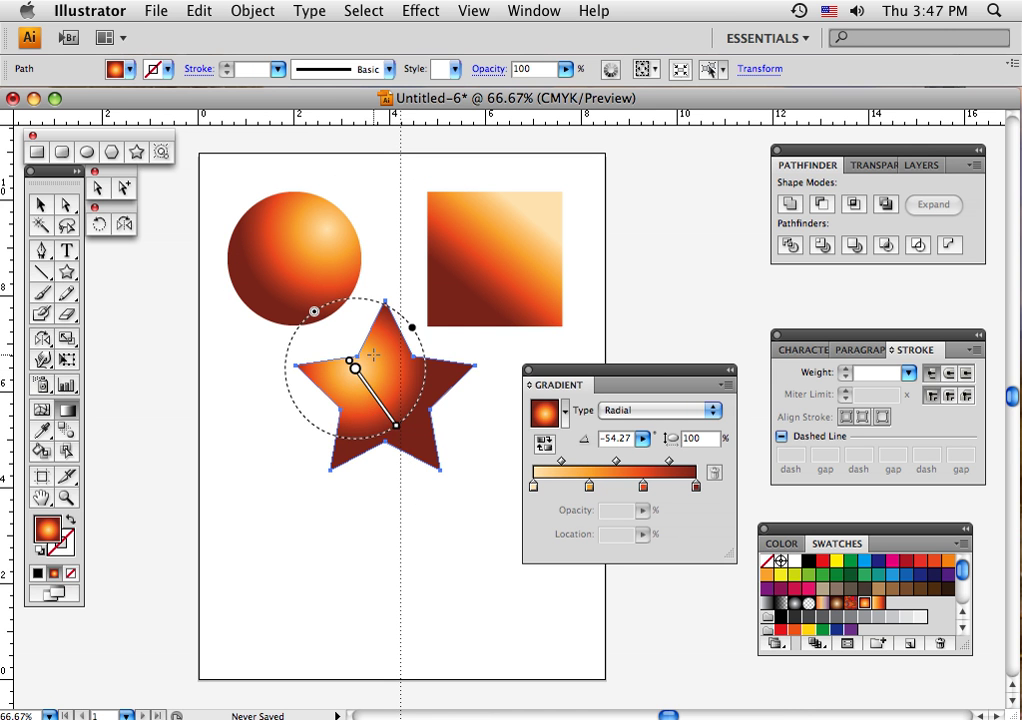
Step: Redraw the star's radial gradient from its upper center toward its lower-right point at about -68°, and deselect the star
{"action": "left_click_drag", "start_coordinate": [379, 359], "coordinate": [420, 459]}
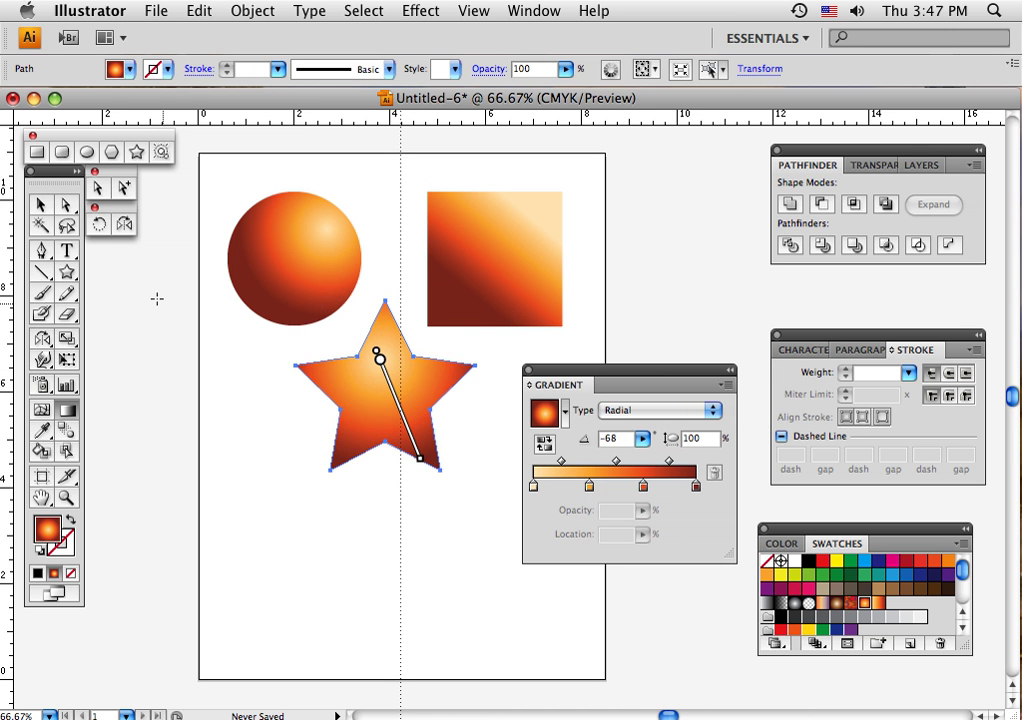
{"action": "left_click", "coordinate": [41, 206]}
{"action": "left_click", "coordinate": [382, 517]}
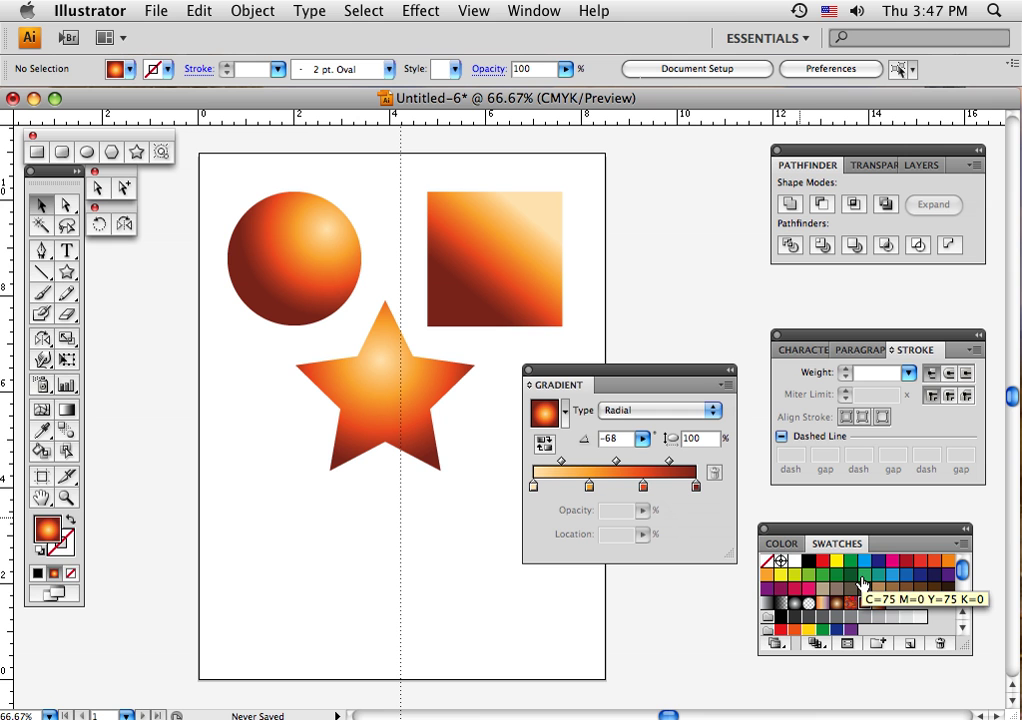
Step: Replace the gradient's first stop with the cyan swatch and lighten it to 19% cyan
{"action": "left_click_drag", "start_coordinate": [864, 560], "coordinate": [533, 488]}
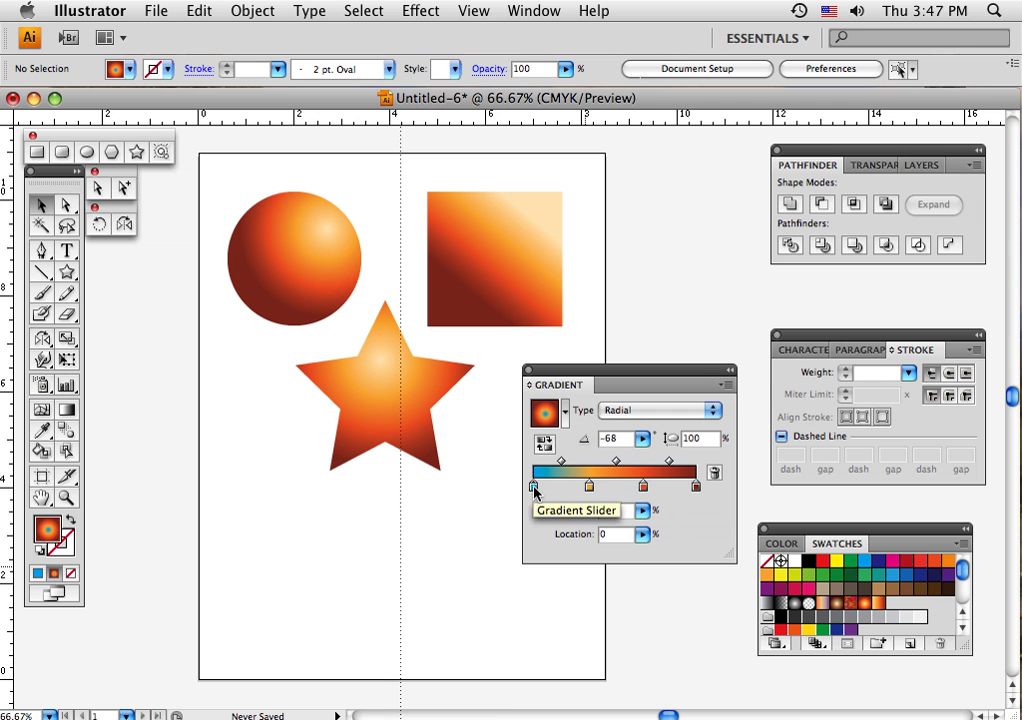
{"action": "mouse_move", "coordinate": [534, 489]}
{"action": "left_mouse_down"}
{"action": "mouse_move", "coordinate": [568, 490]}
{"action": "mouse_move", "coordinate": [533, 490]}
{"action": "left_mouse_up"}
{"action": "double_click", "coordinate": [568, 490]}
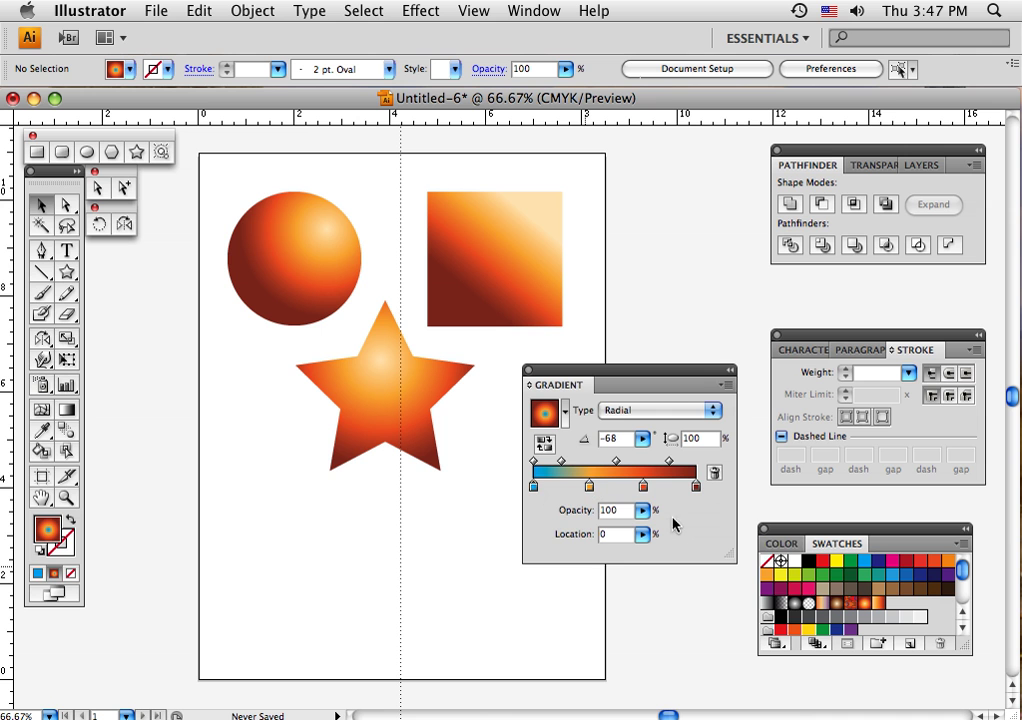
{"action": "double_click", "coordinate": [534, 489]}
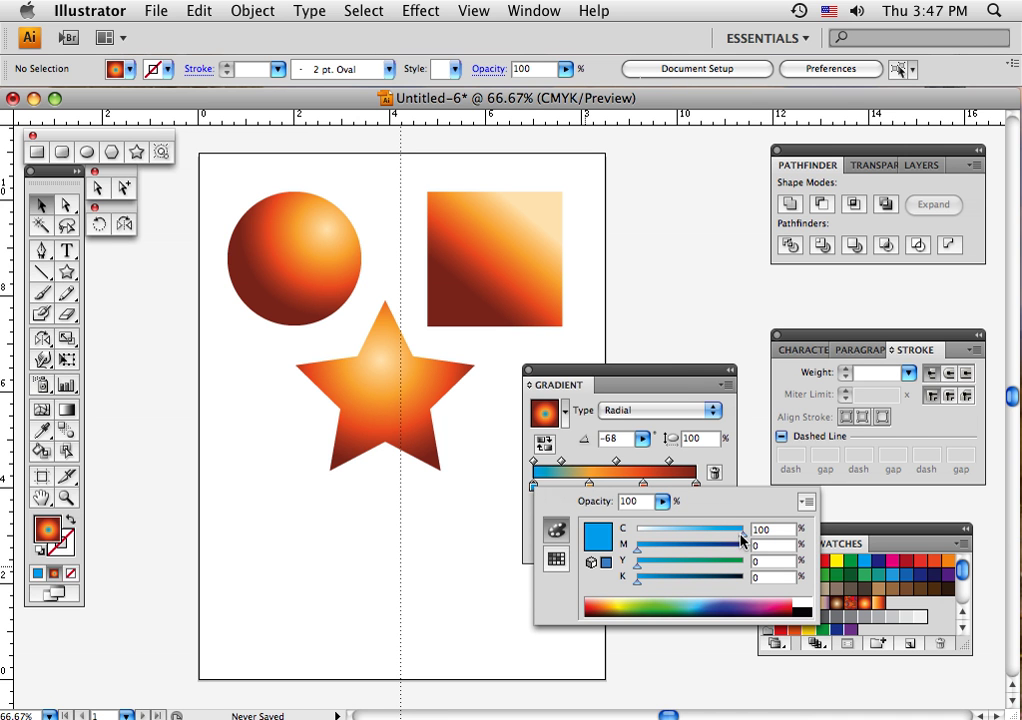
{"action": "left_click_drag", "start_coordinate": [741, 538], "coordinate": [657, 540]}
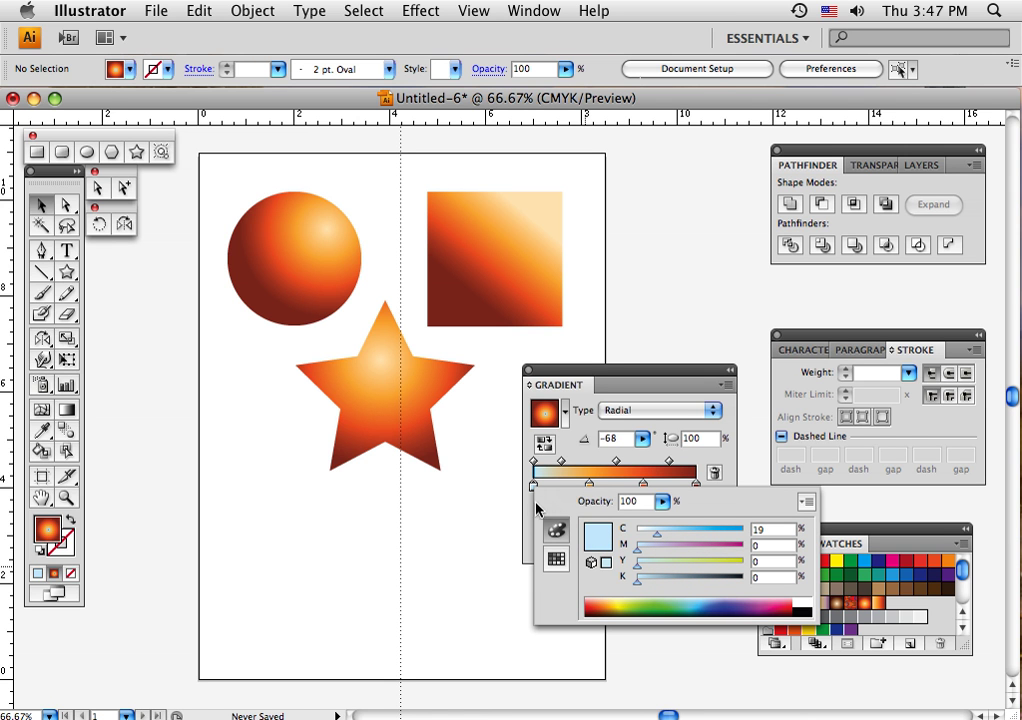
{"action": "left_click", "coordinate": [528, 540]}
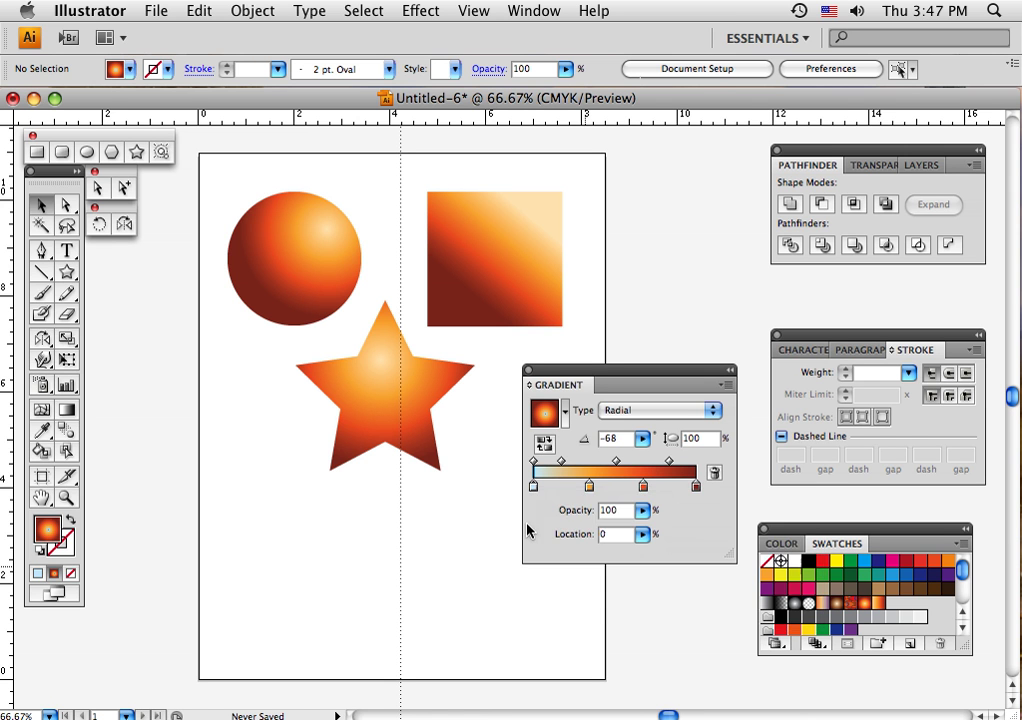
Step: Add a bright cyan stop at about 24%, and move the orange stop to about 46%, recolored to C 100, M 59, Y 0, K 24
{"action": "left_click_drag", "start_coordinate": [535, 489], "coordinate": [609, 493]}
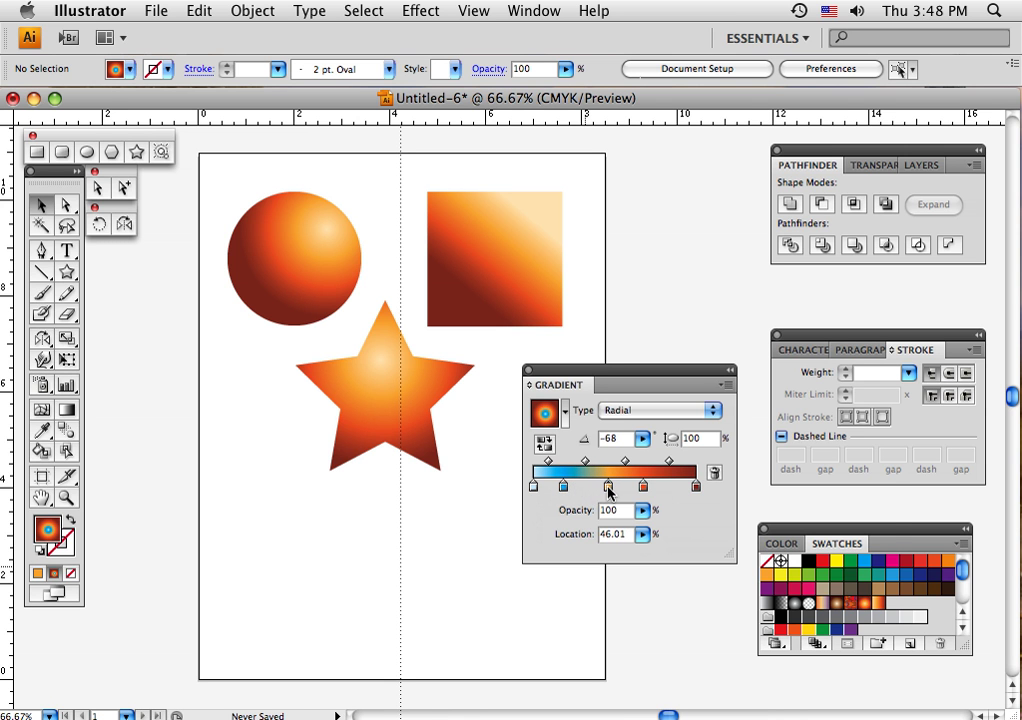
{"action": "double_click", "coordinate": [608, 488]}
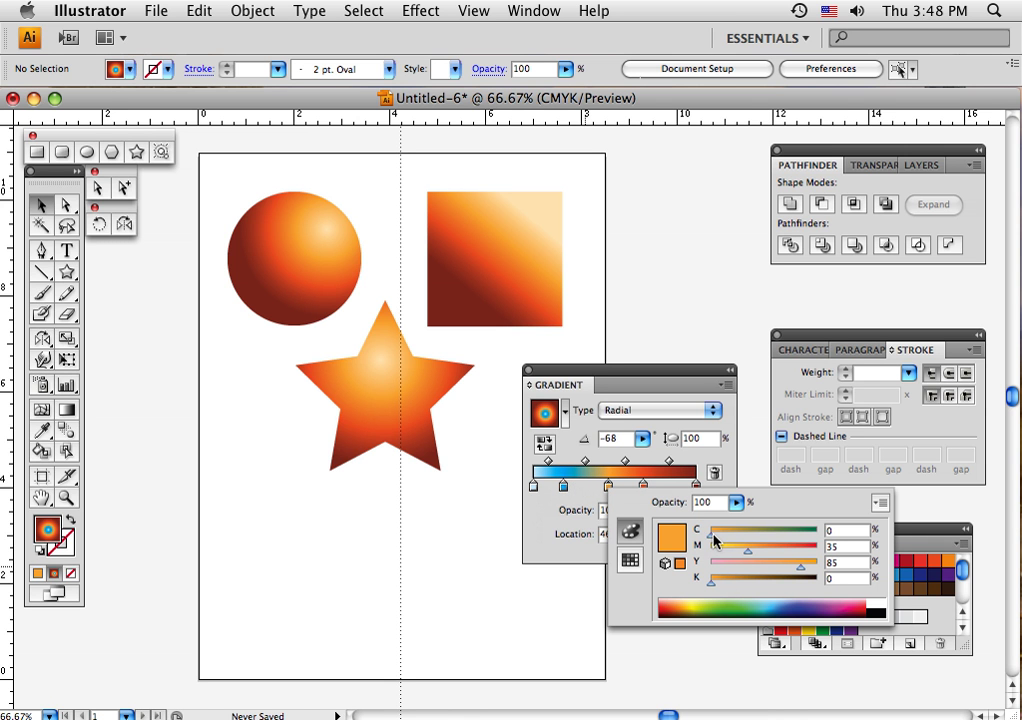
{"action": "left_click_drag", "start_coordinate": [713, 537], "coordinate": [816, 537]}
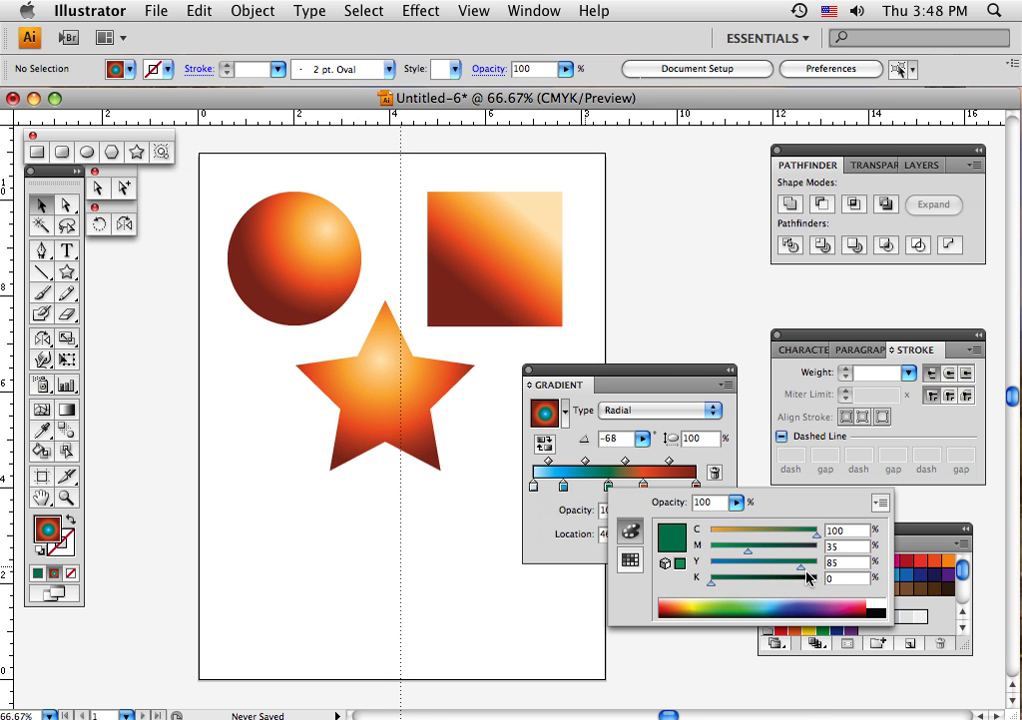
{"action": "left_click_drag", "start_coordinate": [801, 567], "coordinate": [774, 554]}
{"action": "left_click_drag", "start_coordinate": [711, 584], "coordinate": [736, 585]}
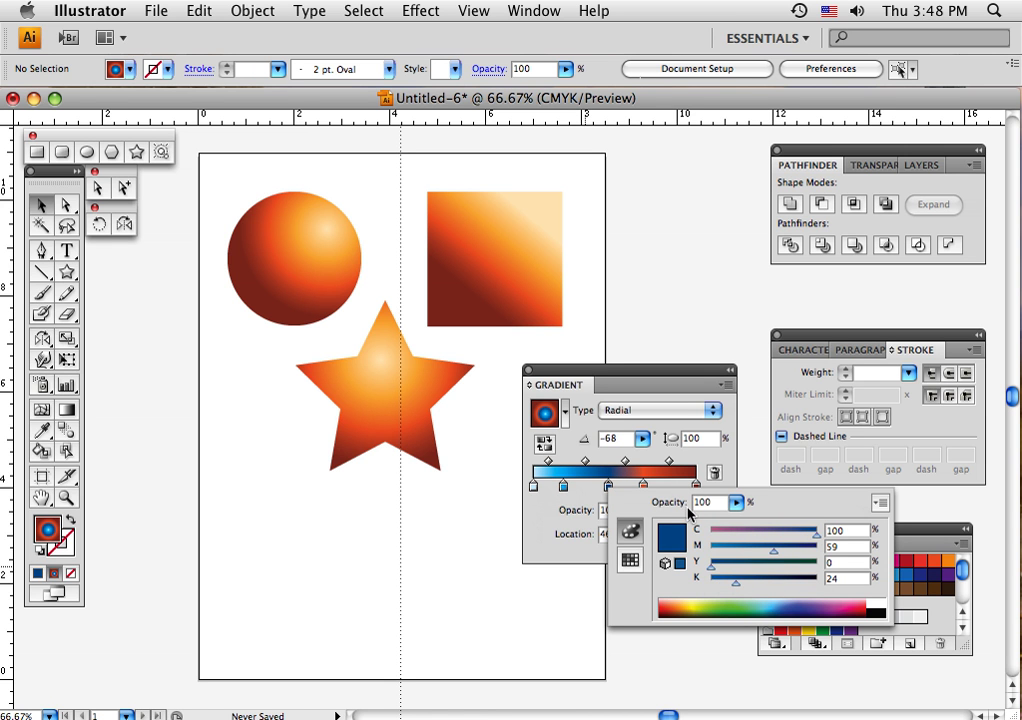
{"action": "left_click_drag", "start_coordinate": [608, 486], "coordinate": [574, 489]}
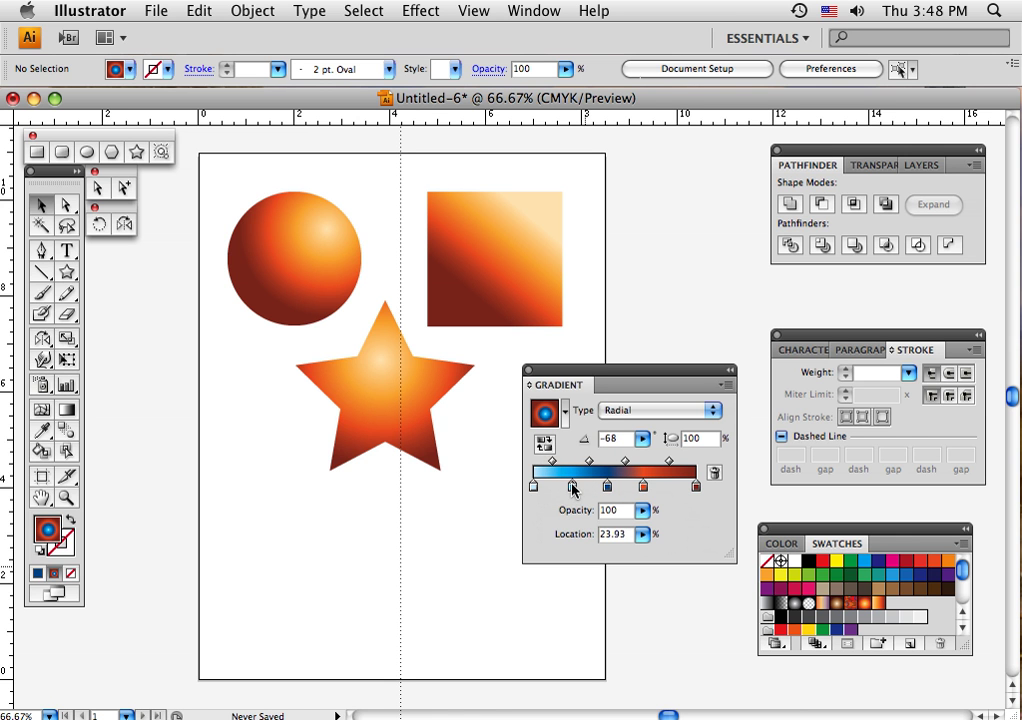
Step: Recolor the gradient's red-orange stop to C 100, M 100, Y 0, K 25 and shift it toward the dark end
{"action": "double_click", "coordinate": [643, 487]}
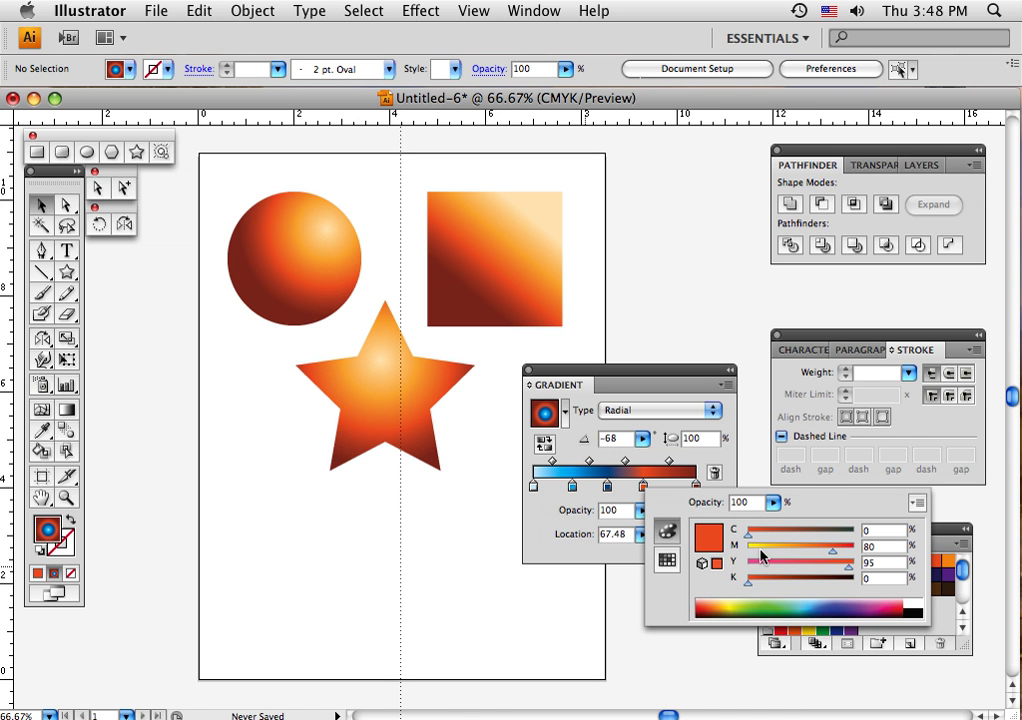
{"action": "left_click_drag", "start_coordinate": [748, 533], "coordinate": [772, 586]}
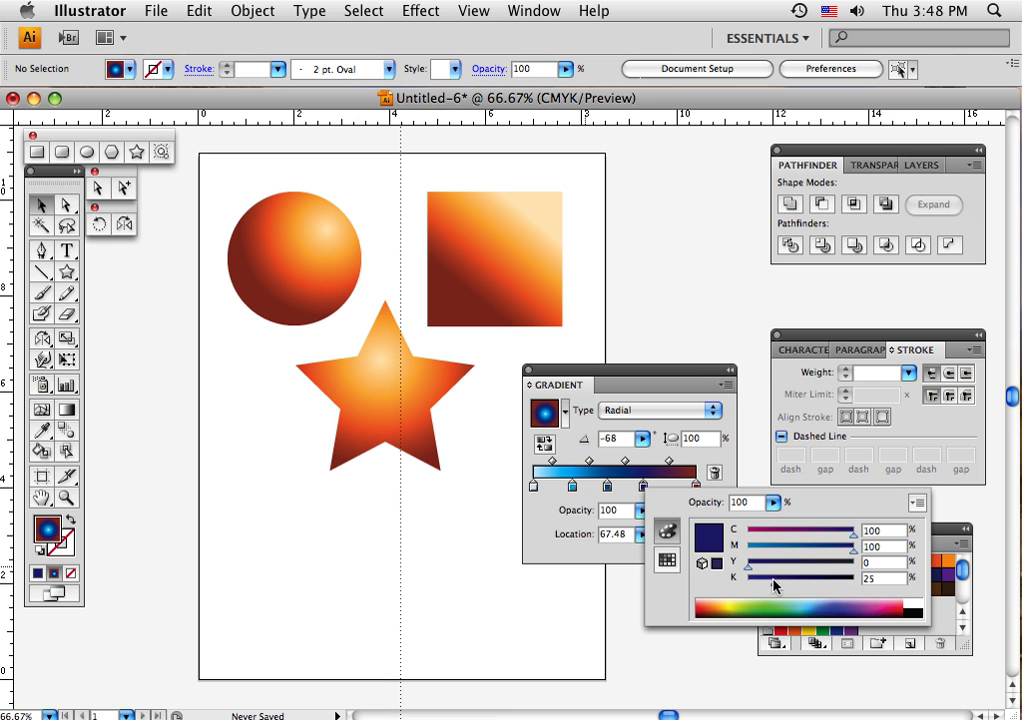
{"action": "mouse_move", "coordinate": [643, 487]}
{"action": "left_mouse_down"}
{"action": "mouse_move", "coordinate": [679, 487]}
{"action": "mouse_move", "coordinate": [659, 488]}
{"action": "left_mouse_up"}
Step: Recolor the gradient's end stop to C 100, M 100, Y 100, K 60 and even out the spacing of the three middle stops
{"action": "double_click", "coordinate": [696, 488]}
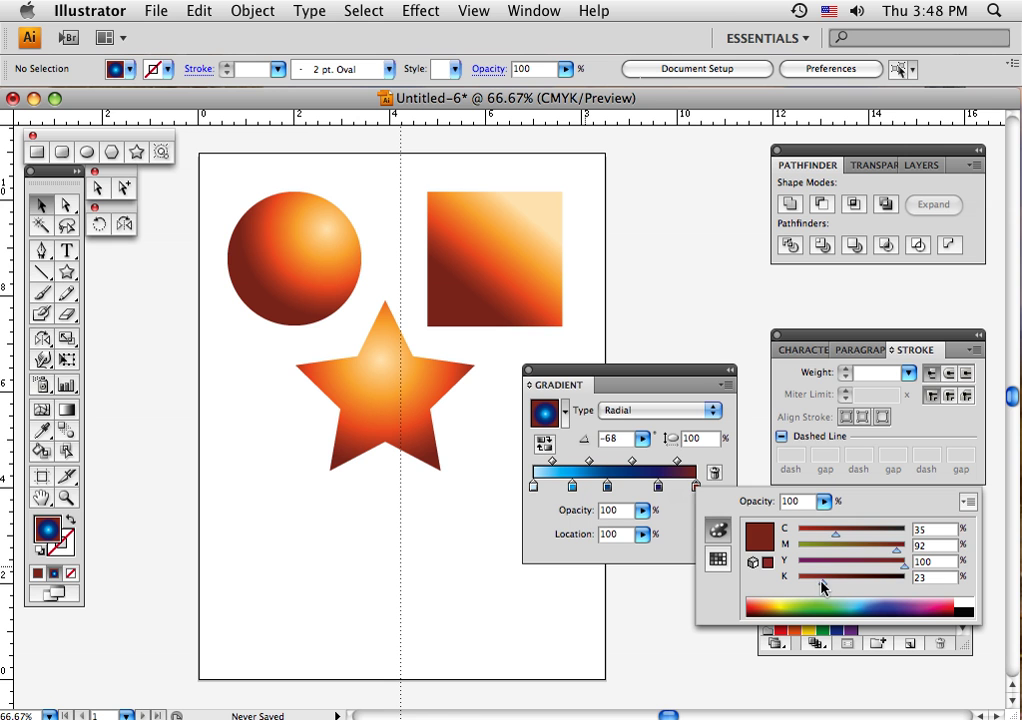
{"action": "left_click_drag", "start_coordinate": [836, 531], "coordinate": [907, 550]}
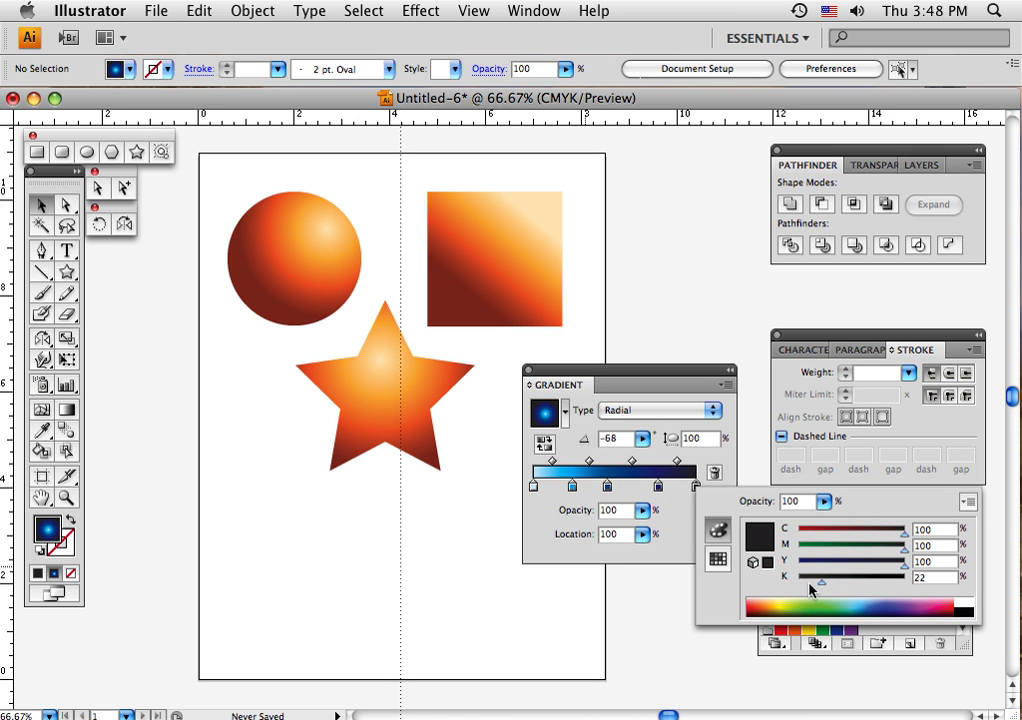
{"action": "left_click_drag", "start_coordinate": [821, 586], "coordinate": [864, 587]}
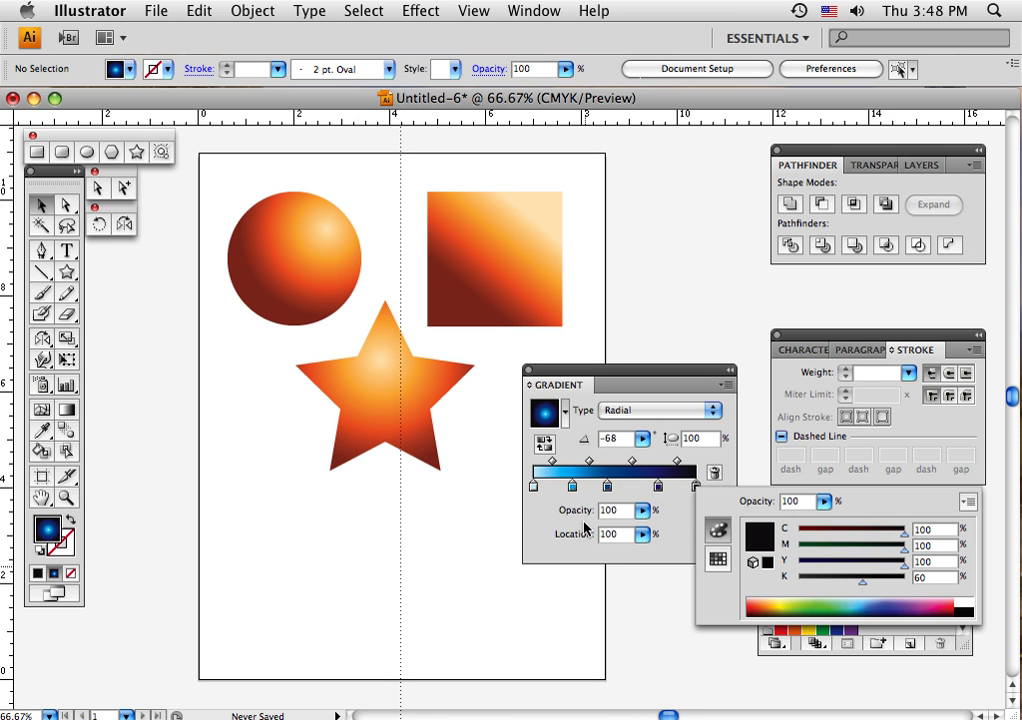
{"action": "left_click", "coordinate": [538, 576]}
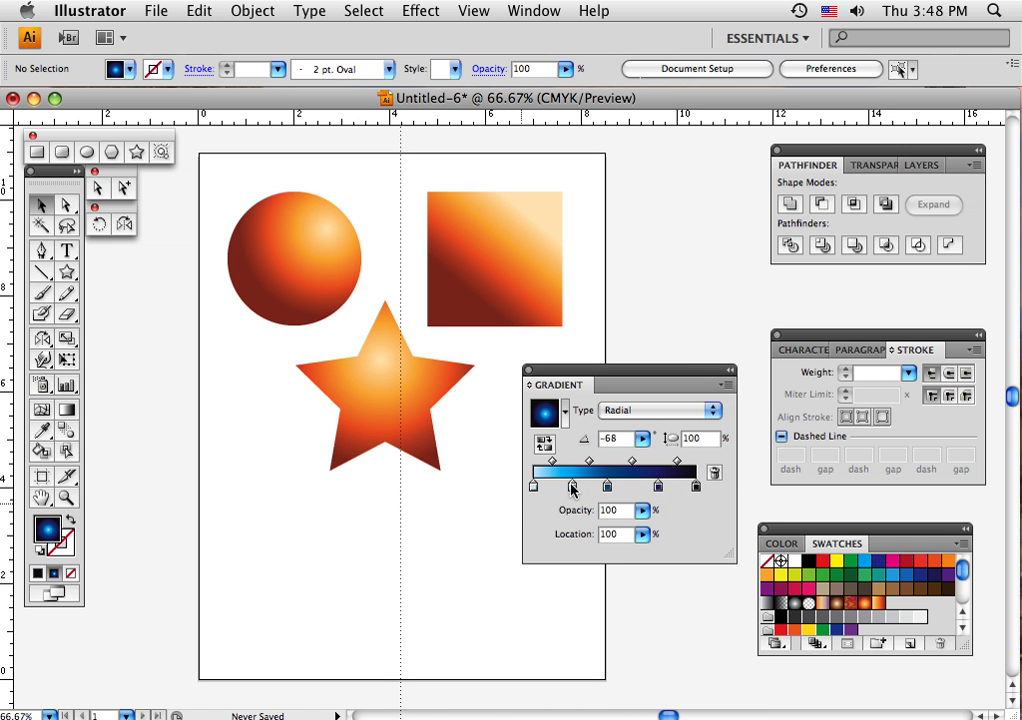
{"action": "left_click_drag", "start_coordinate": [573, 489], "coordinate": [646, 491]}
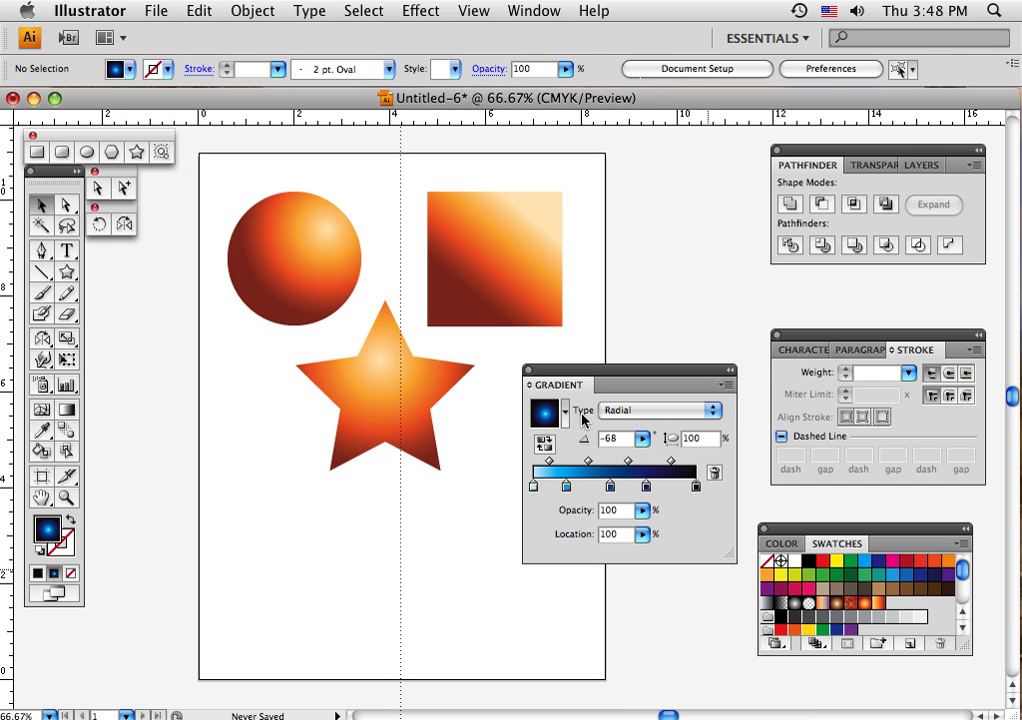
Step: Save the blue radial gradient as a new swatch, and save a Linear version of it as another swatch
{"action": "left_click", "coordinate": [911, 646]}
{"action": "left_click", "coordinate": [656, 208]}
{"action": "left_click", "coordinate": [709, 410]}
{"action": "left_click", "coordinate": [690, 424]}
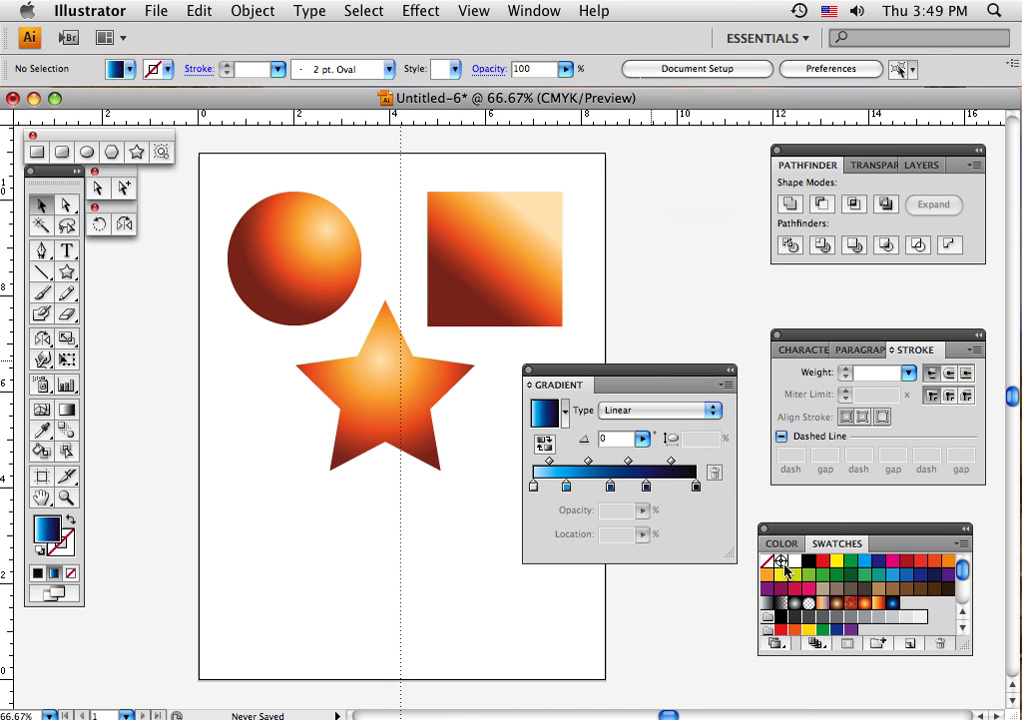
{"action": "left_click", "coordinate": [910, 646]}
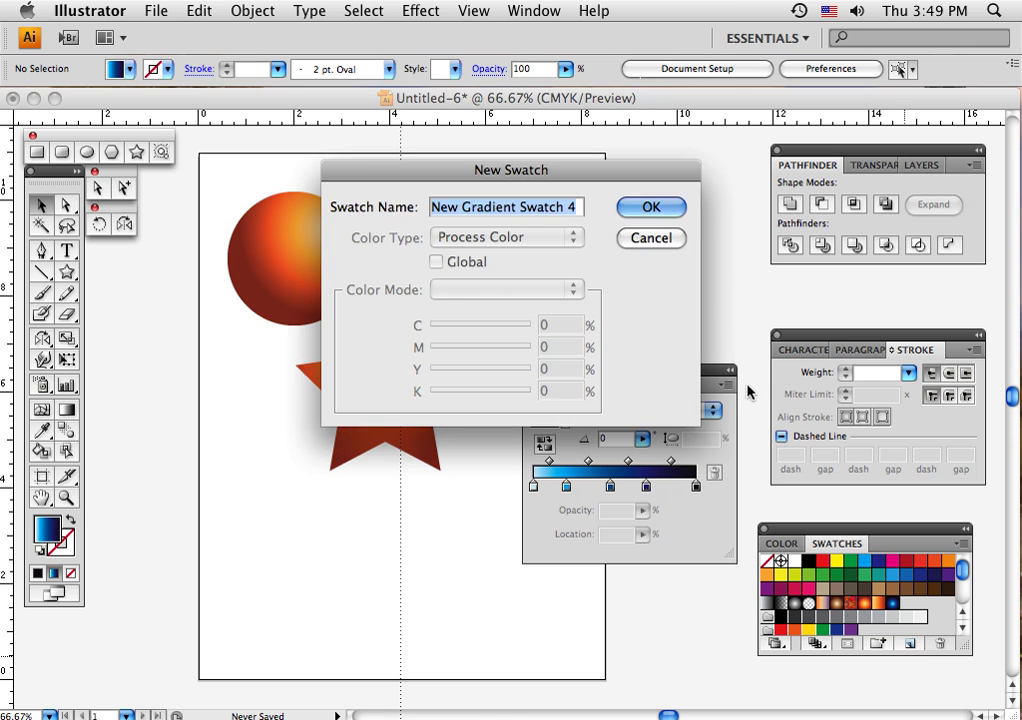
{"action": "left_click", "coordinate": [655, 207]}
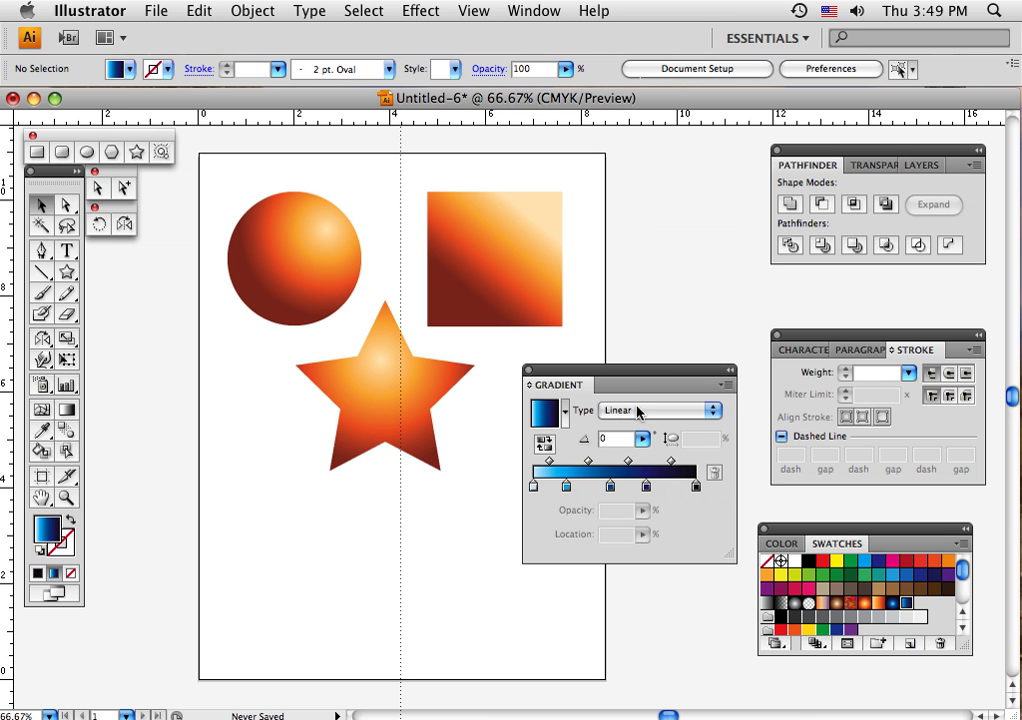
Step: Fill the square with the blue linear swatch, redraw its gradient vertically from light bottom to black top at about 89°, and deselect
{"action": "left_click", "coordinate": [524, 269]}
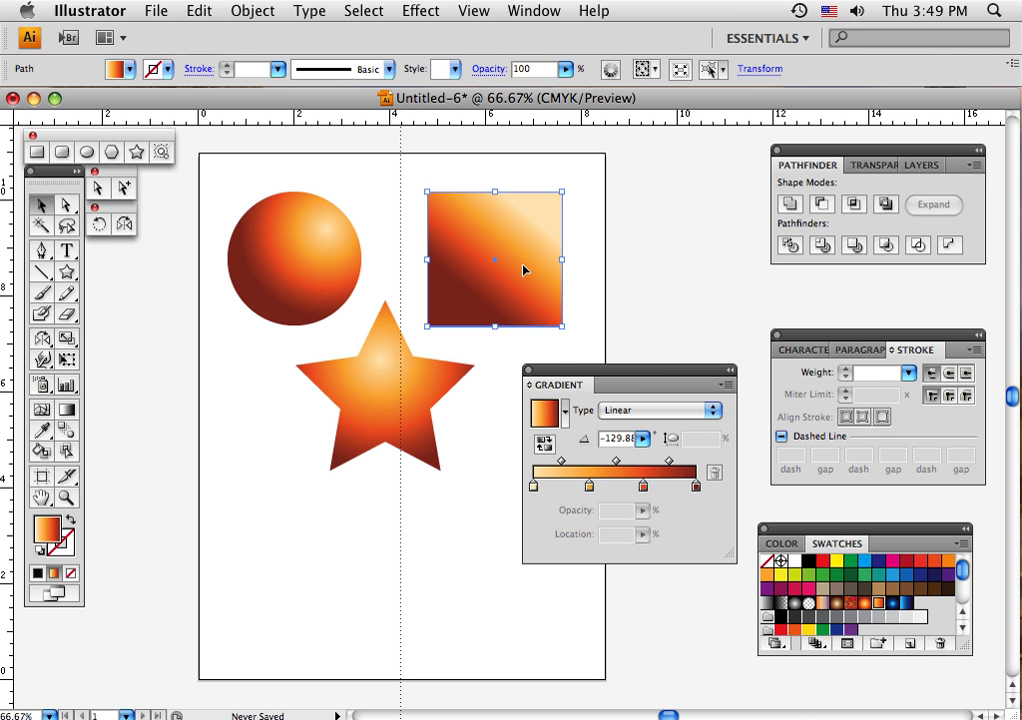
{"action": "left_click", "coordinate": [905, 604]}
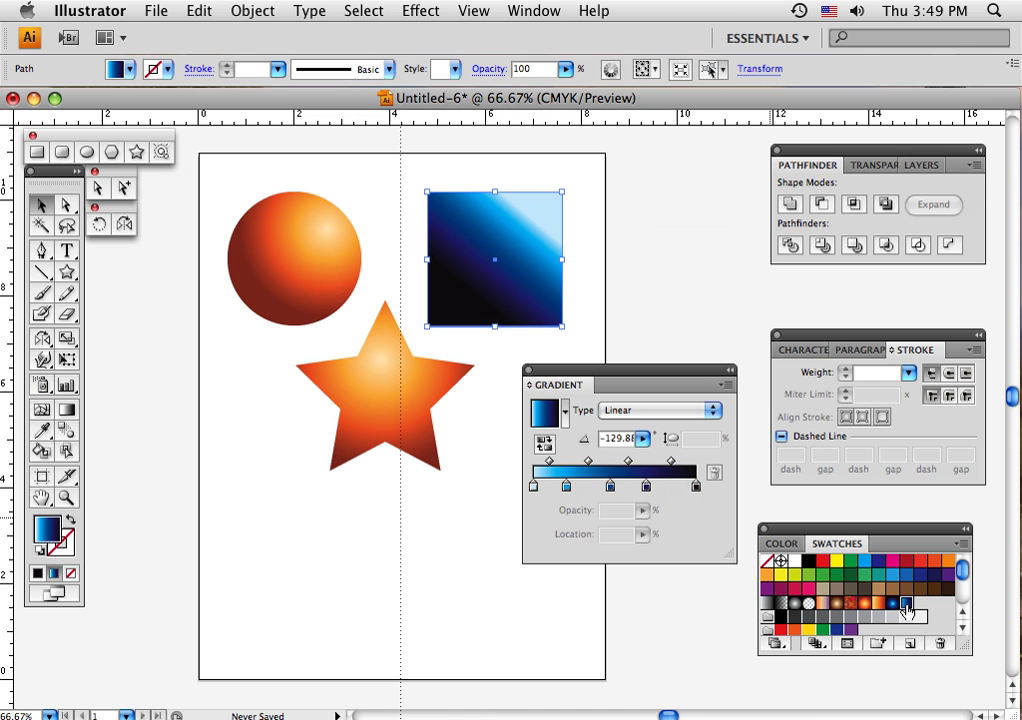
{"action": "left_click", "coordinate": [70, 410]}
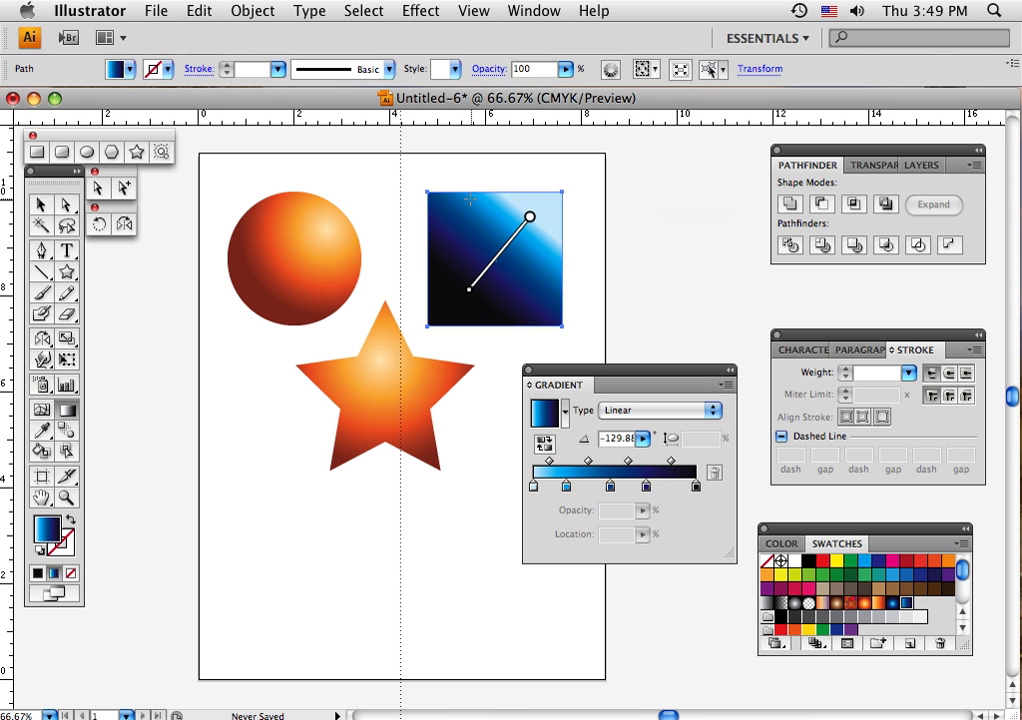
{"action": "mouse_move", "coordinate": [484, 190]}
{"action": "left_mouse_down"}
{"action": "mouse_move", "coordinate": [489, 330]}
{"action": "mouse_move", "coordinate": [497, 196]}
{"action": "left_mouse_up"}
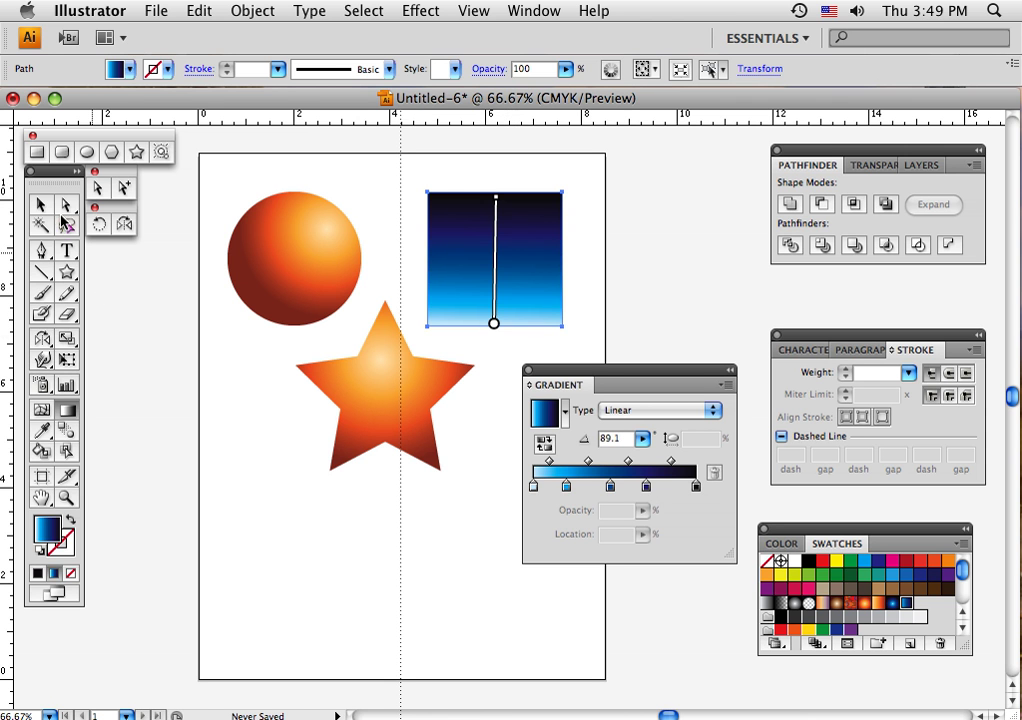
{"action": "left_click", "coordinate": [41, 204]}
{"action": "left_click", "coordinate": [598, 248]}
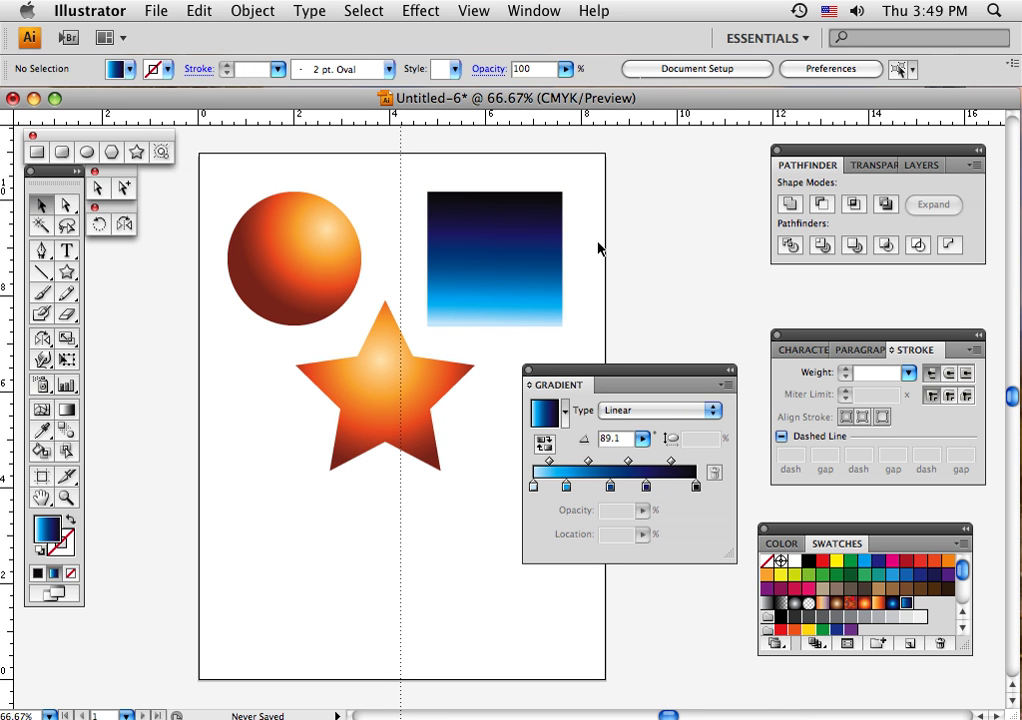
Step: Fill the circle with the blue radial swatch, redraw its gradient from upper left toward lower right at about -54°, and deselect
{"action": "left_click", "coordinate": [297, 273]}
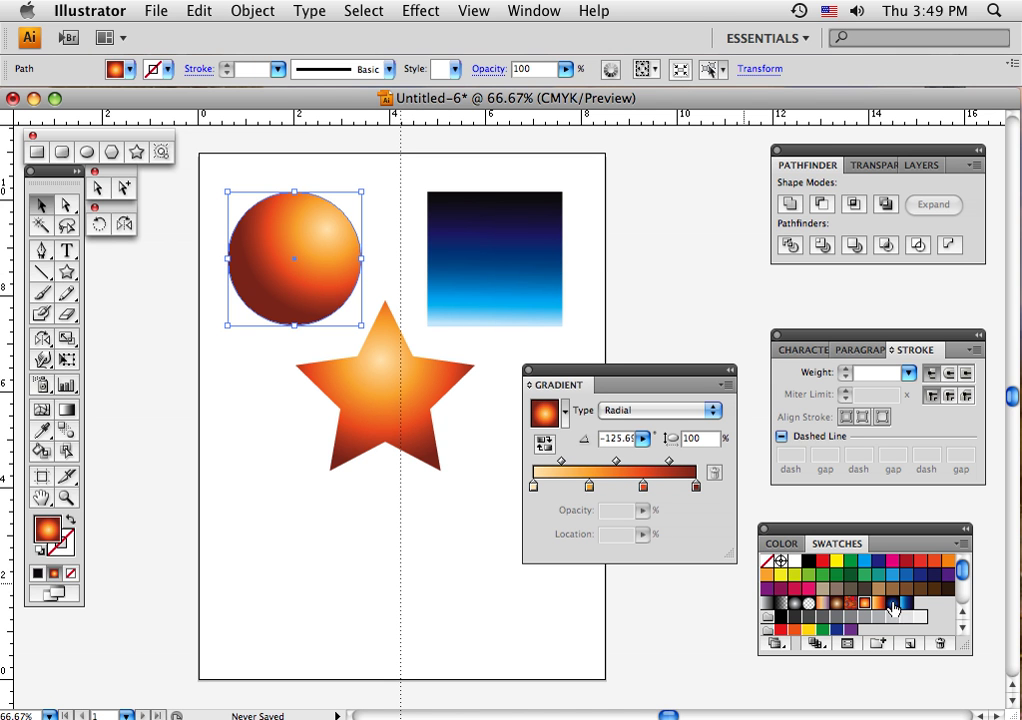
{"action": "left_click", "coordinate": [892, 605]}
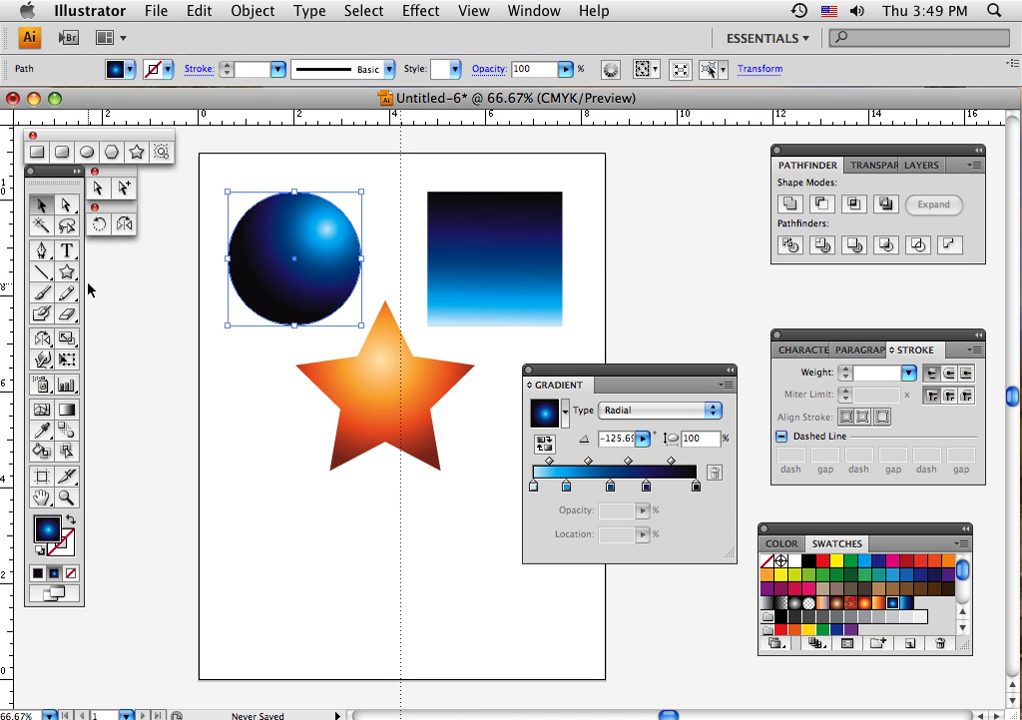
{"action": "left_click", "coordinate": [72, 415]}
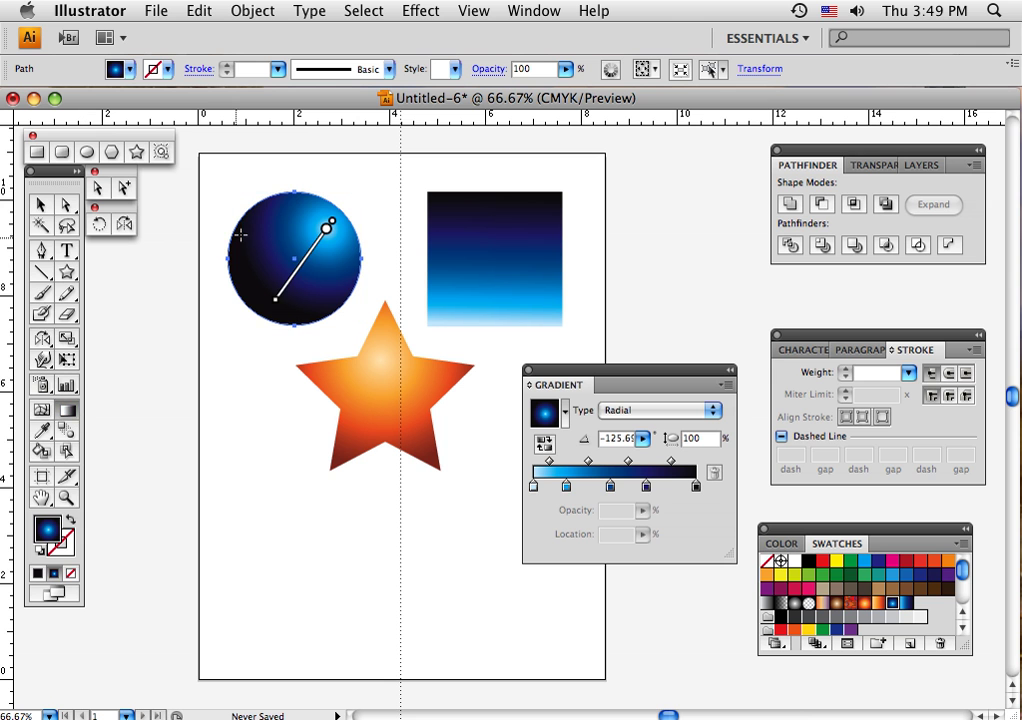
{"action": "mouse_move", "coordinate": [264, 221]}
{"action": "left_mouse_down"}
{"action": "mouse_move", "coordinate": [303, 292]}
{"action": "mouse_move", "coordinate": [324, 304]}
{"action": "left_mouse_up"}
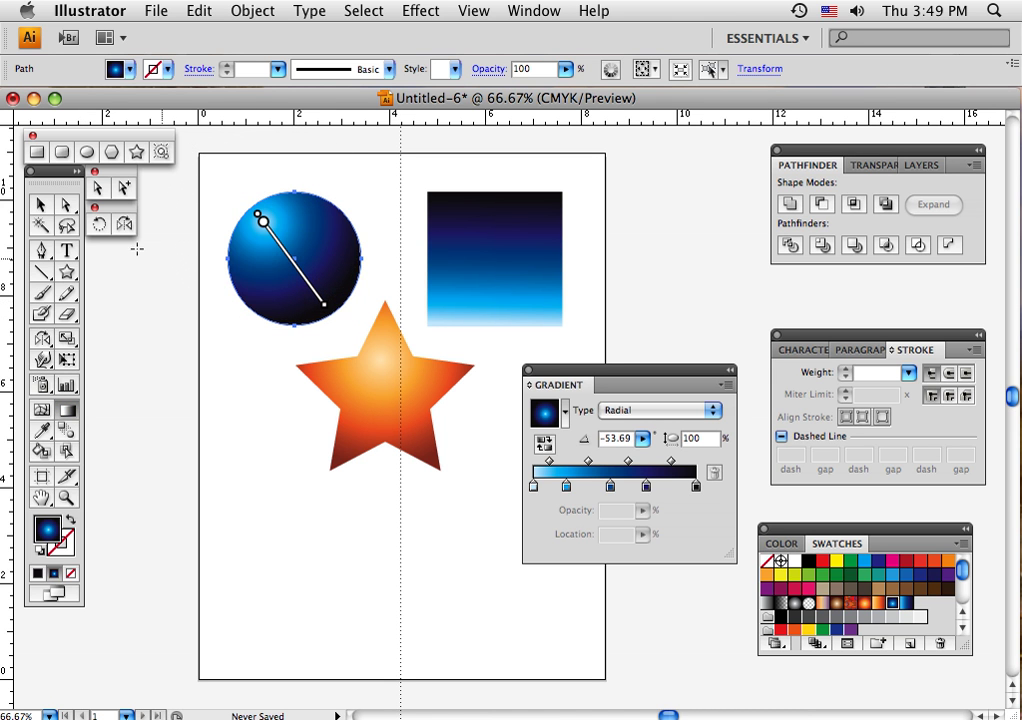
{"action": "left_click", "coordinate": [41, 204]}
{"action": "left_click", "coordinate": [183, 270]}
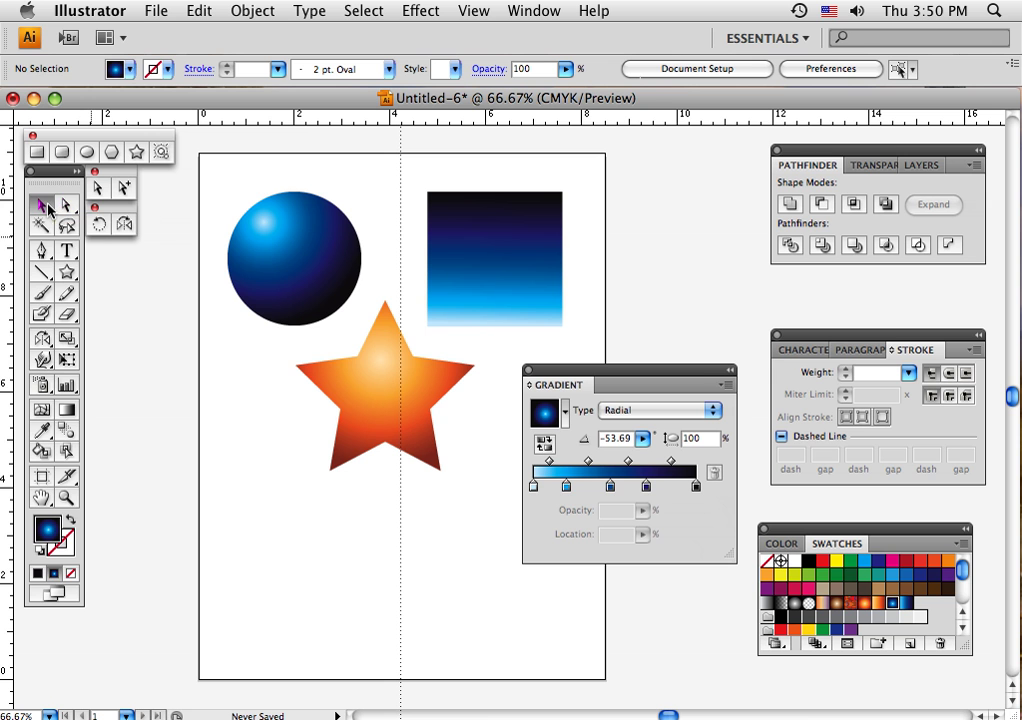
Step: Try moving the star and the square so they overlap the circle, and undo both moves
{"action": "left_click", "coordinate": [388, 415]}
{"action": "left_click_drag", "start_coordinate": [388, 415], "coordinate": [347, 345]}
{"action": "left_click_drag", "start_coordinate": [498, 290], "coordinate": [414, 297]}
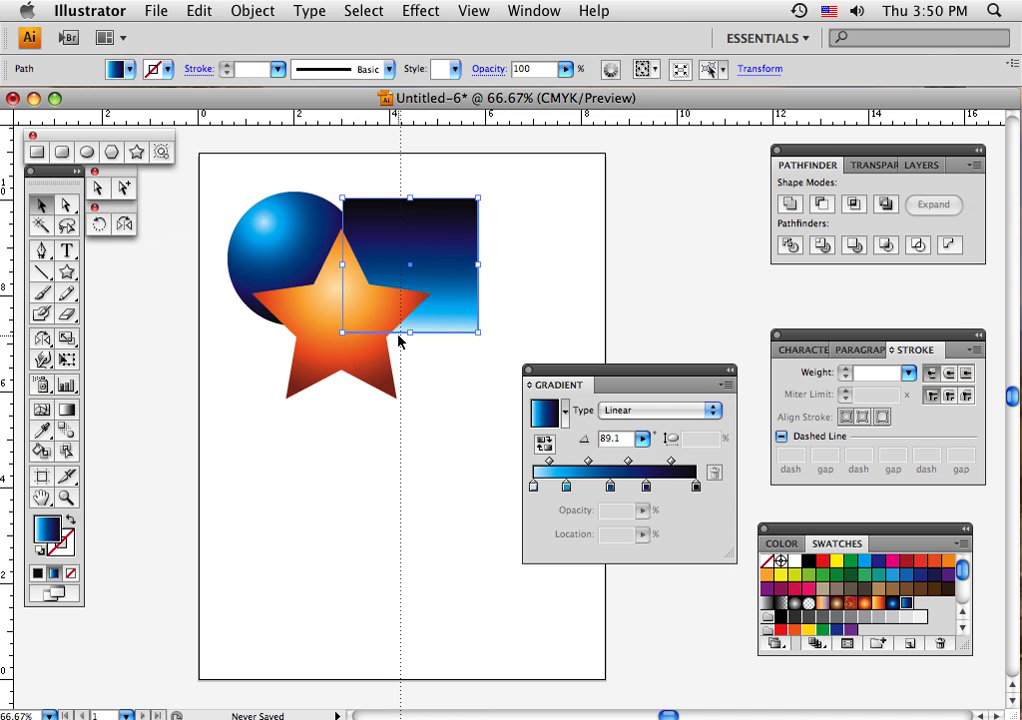
{"action": "key", "text": "super+z"}
{"action": "key", "text": "super+z"}
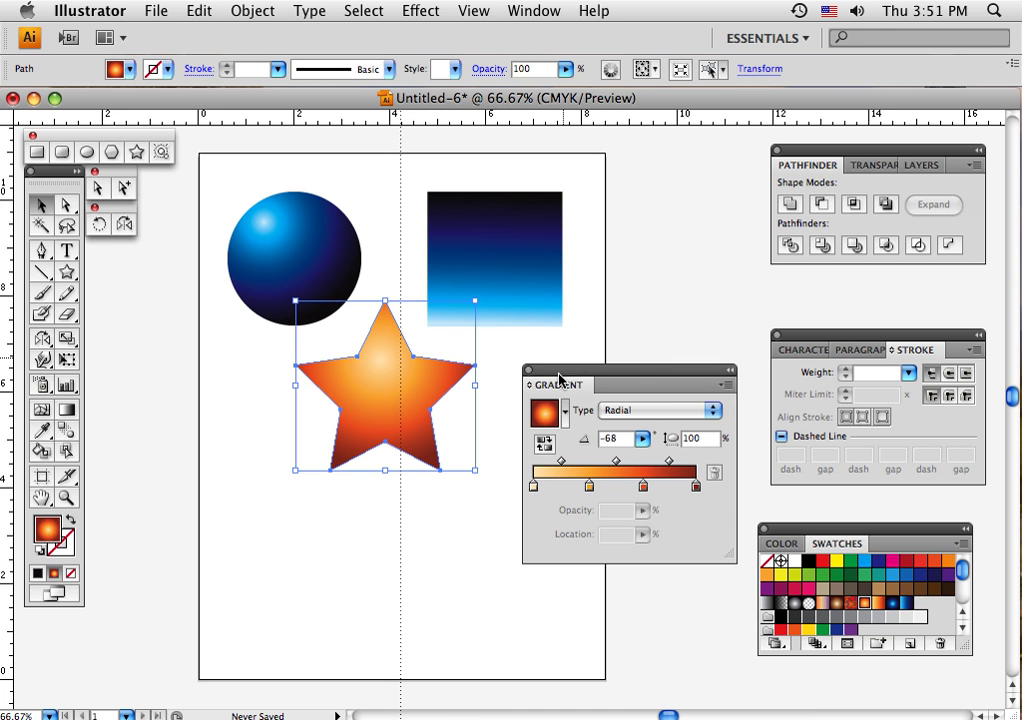
Step: Dock the Gradient panel with the Color and Swatches panels, bring Color to the front, and deselect the star
{"action": "left_click", "coordinate": [527, 370]}
{"action": "left_click_drag", "start_coordinate": [585, 440], "coordinate": [902, 549]}
{"action": "left_click", "coordinate": [782, 543]}
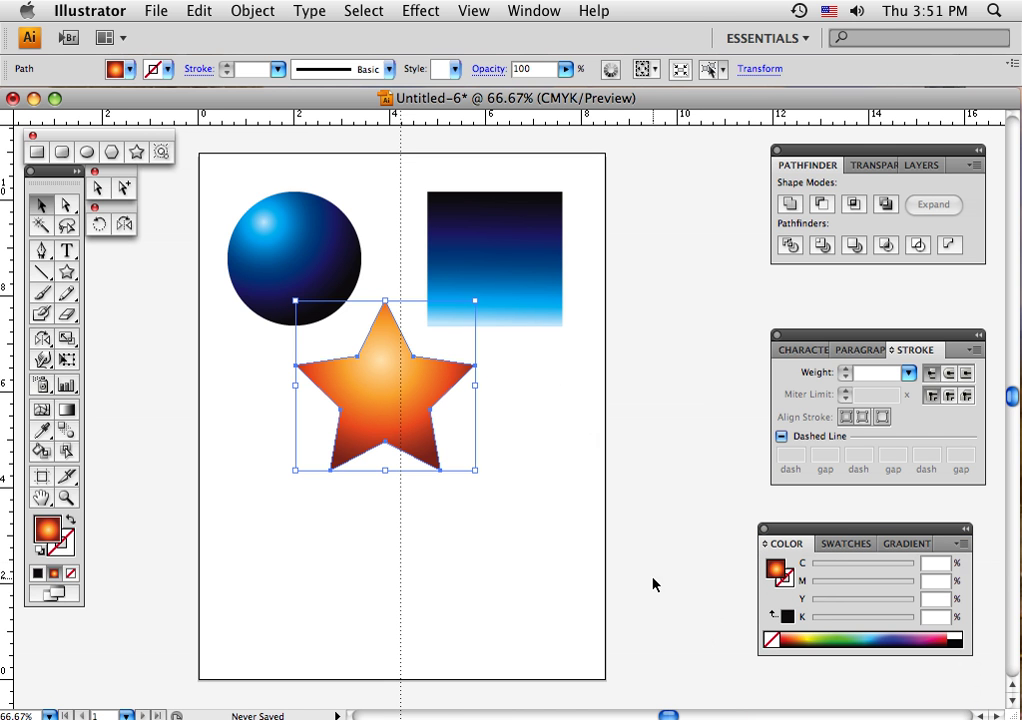
{"action": "left_click", "coordinate": [540, 500]}
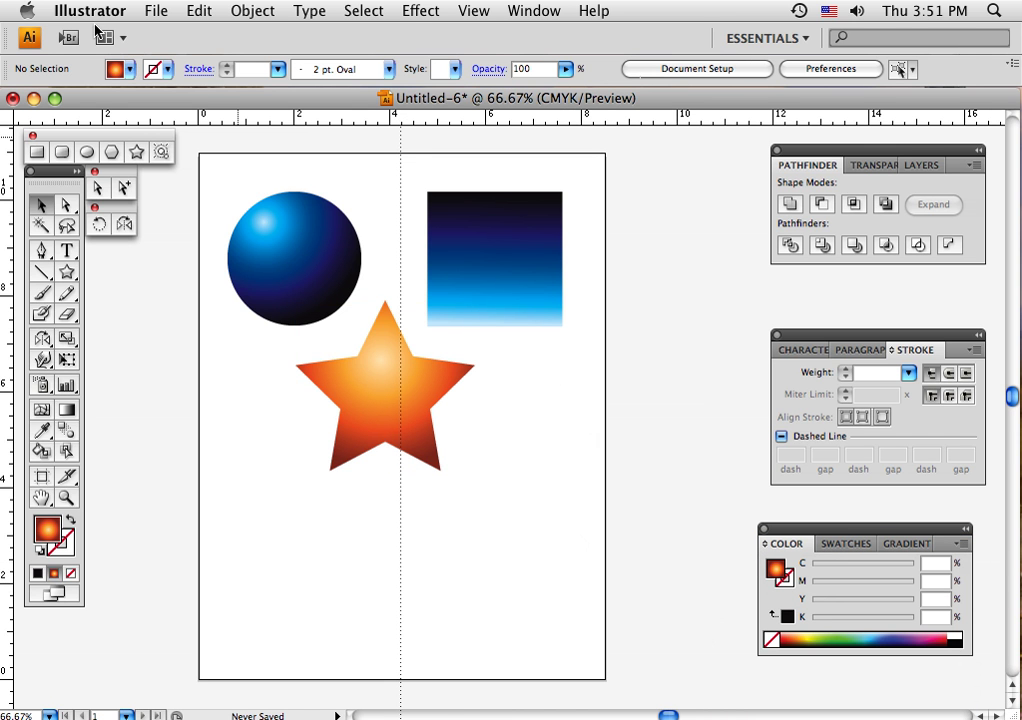
Step: Save the document to the Desktop as "gradient practice.ai" in Adobe Illustrator format with the Illustrator CS4 options
{"action": "left_click", "coordinate": [155, 11]}
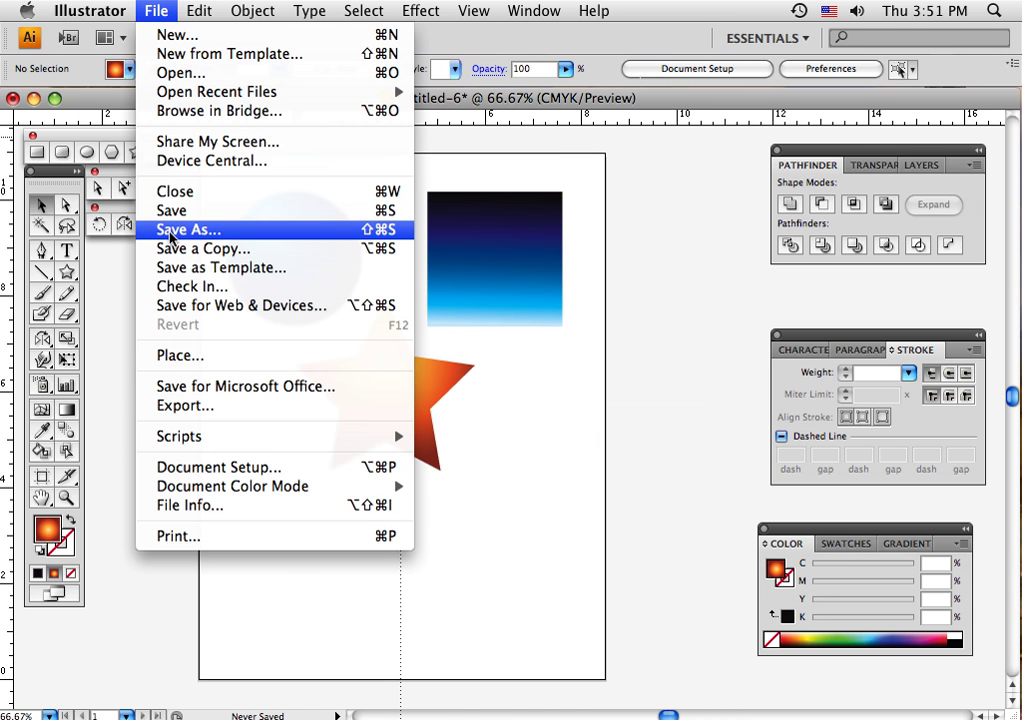
{"action": "left_click", "coordinate": [367, 225]}
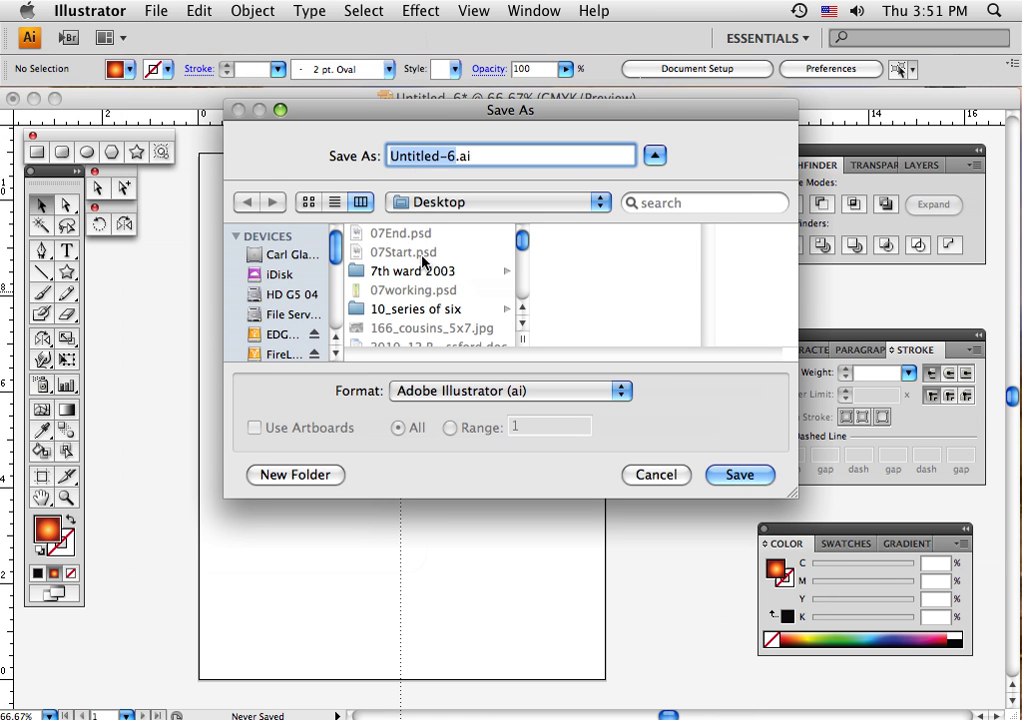
{"action": "type", "text": "gradient"}
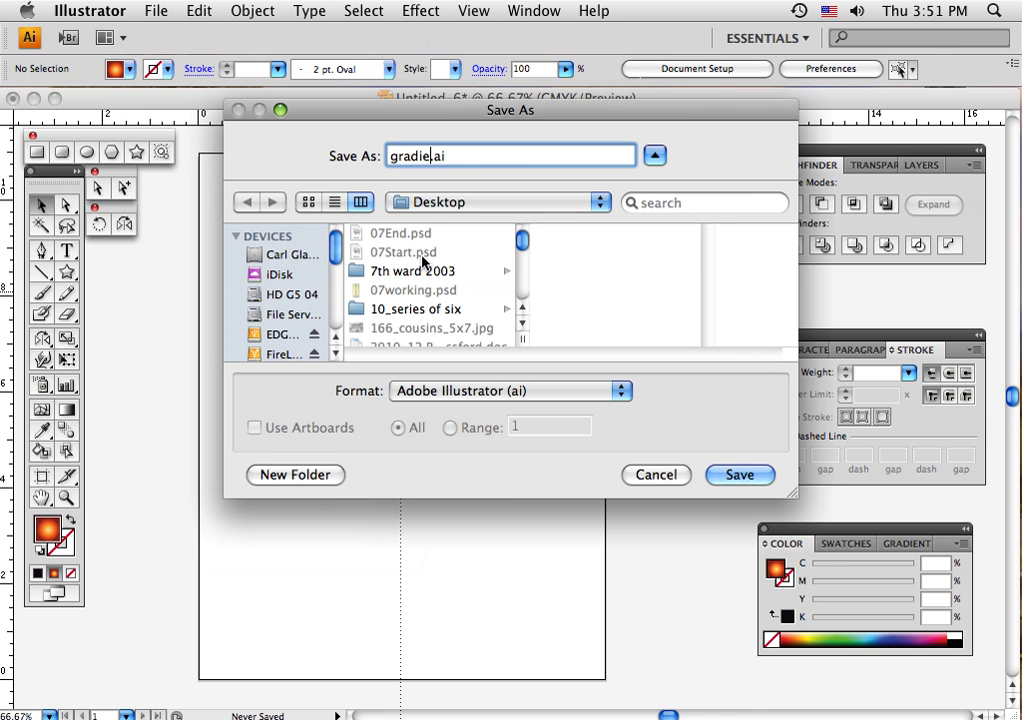
{"action": "type", "text": " practice"}
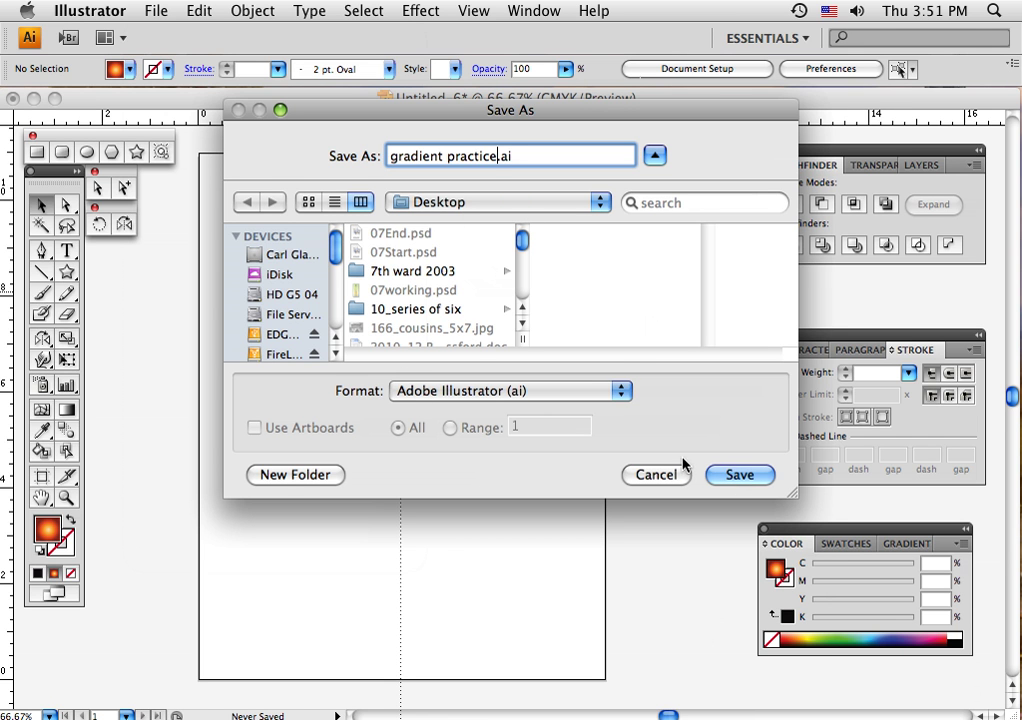
{"action": "left_click", "coordinate": [730, 478]}
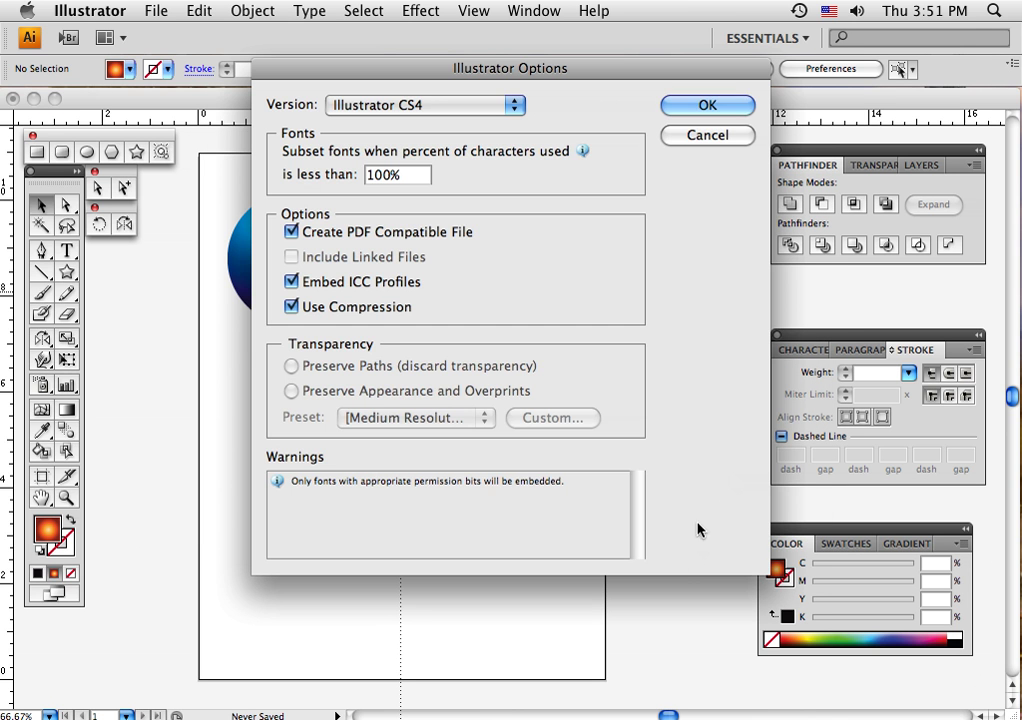
{"action": "left_click", "coordinate": [674, 116]}
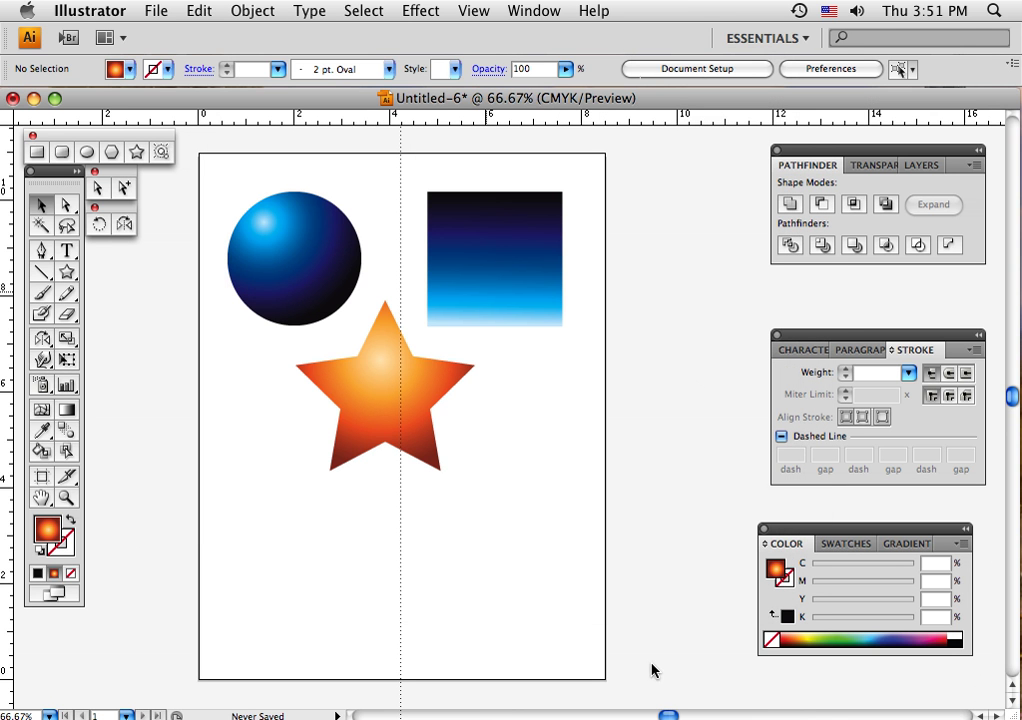